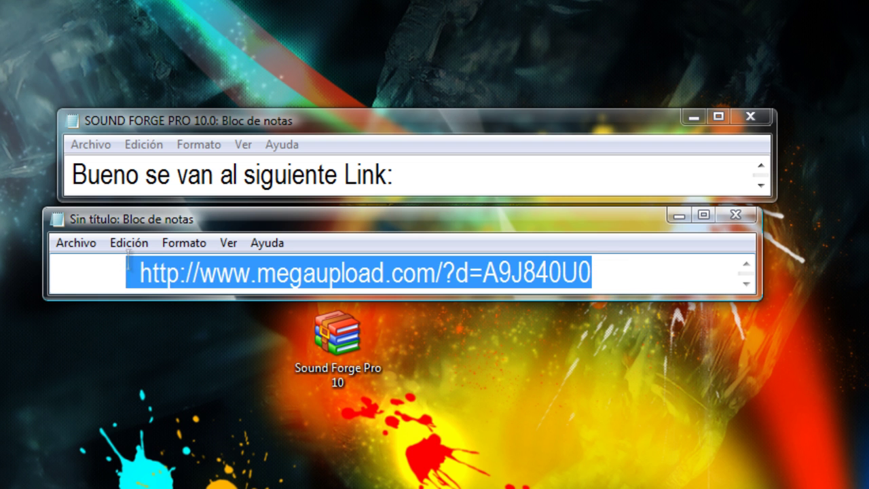
right_click(191, 274)
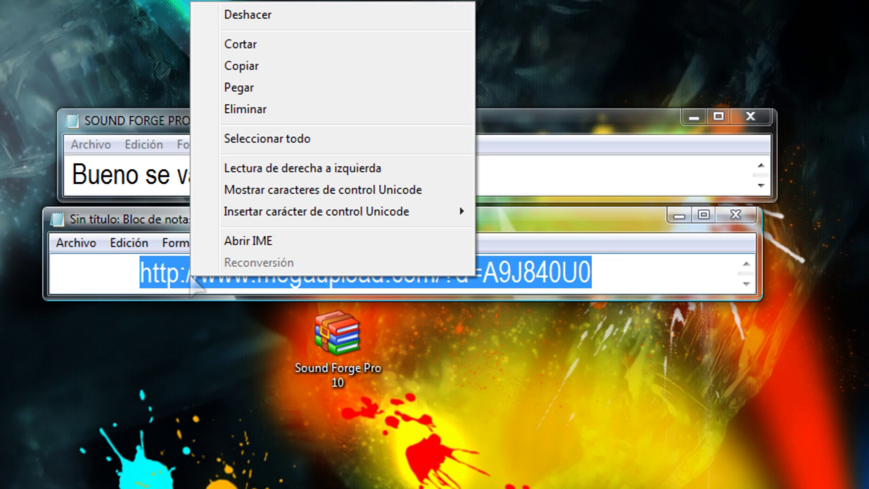
left_click(250, 70)
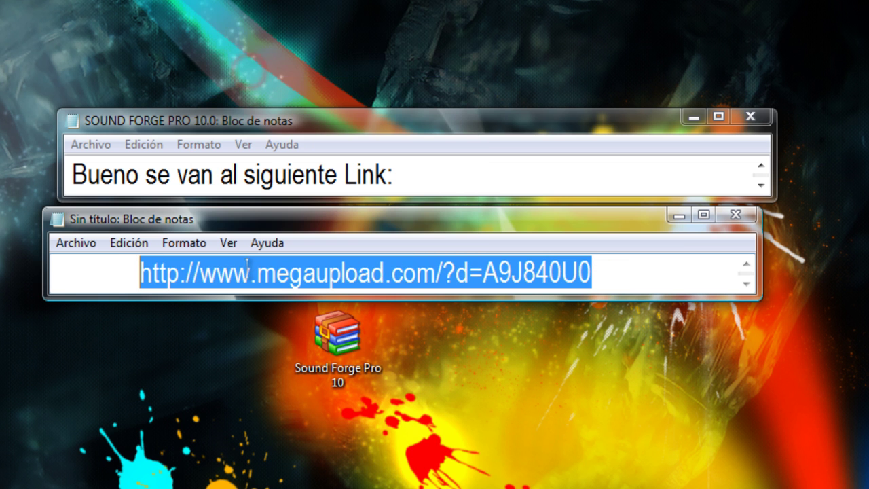
right_click(248, 265)
left_click(310, 331)
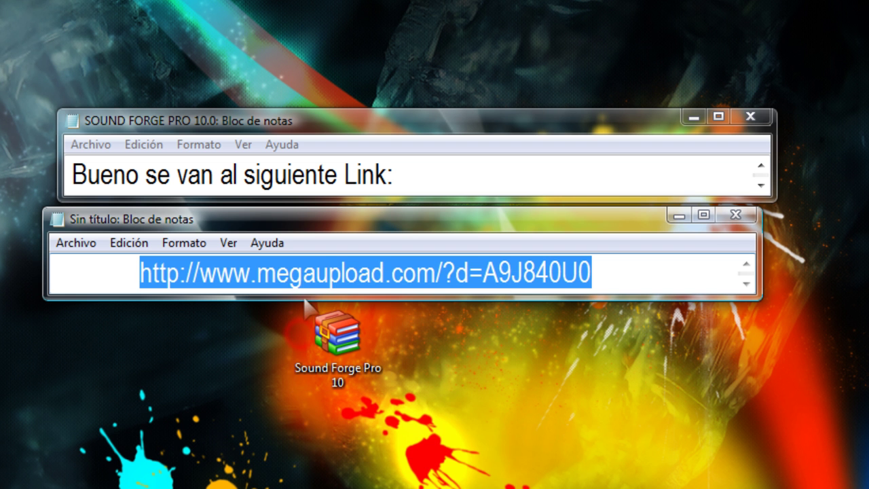
left_click(679, 215)
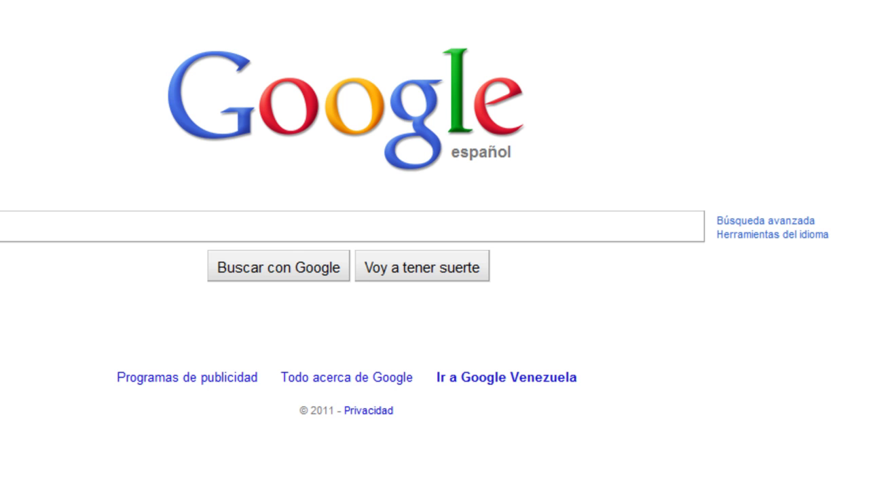
right_click(96, 1)
left_click(140, 1)
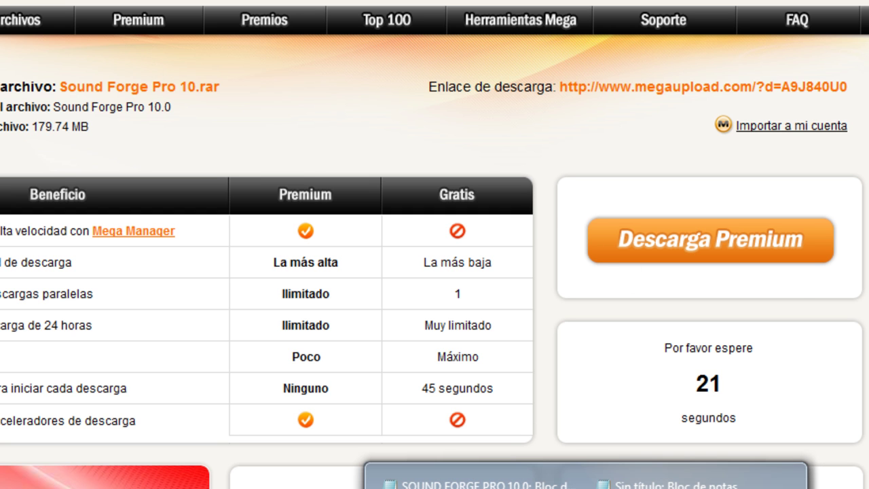
- Show the SOUND FORGE PRO 10.0 note beside the normal download option and add "-------" before the arrowhead in its waiting instruction
left_click(476, 484)
left_click(760, 186)
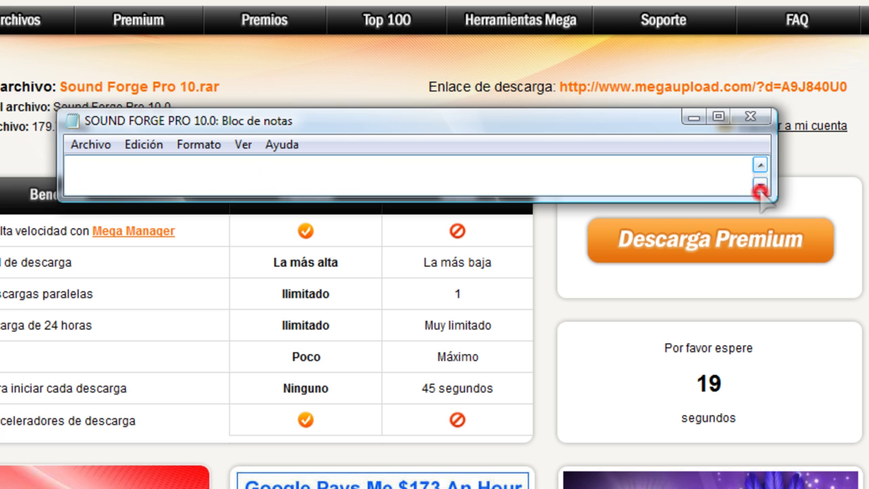
left_click(760, 187)
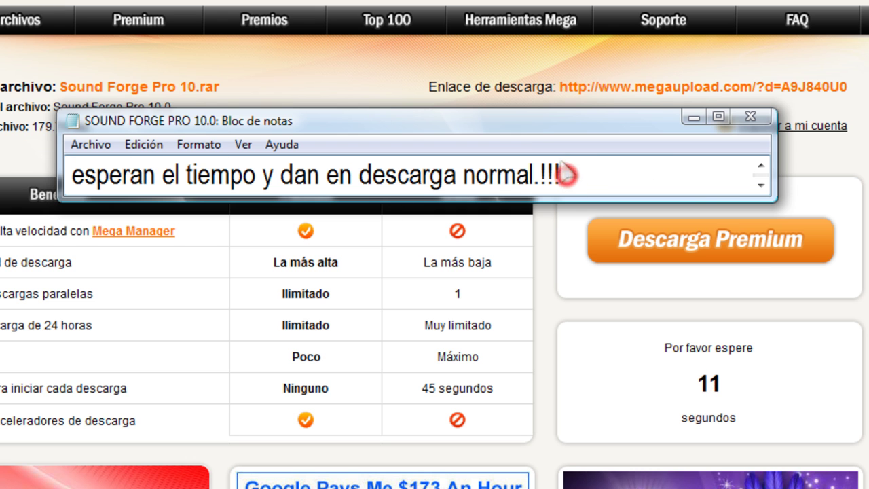
left_click_drag(537, 131, 391, 344)
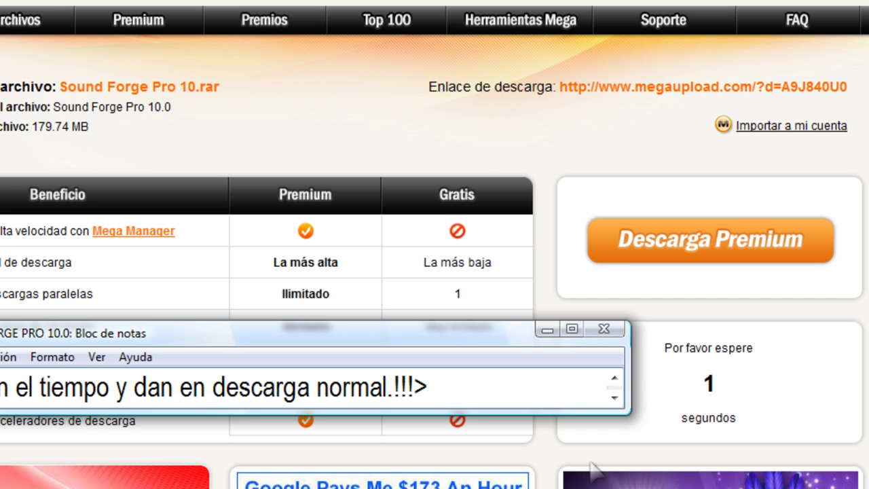
type("-------")
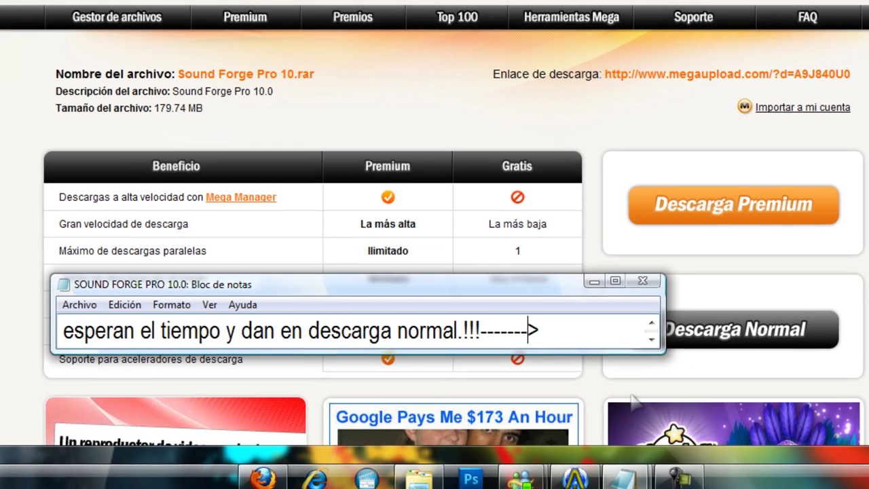
left_click_drag(574, 280, 509, 289)
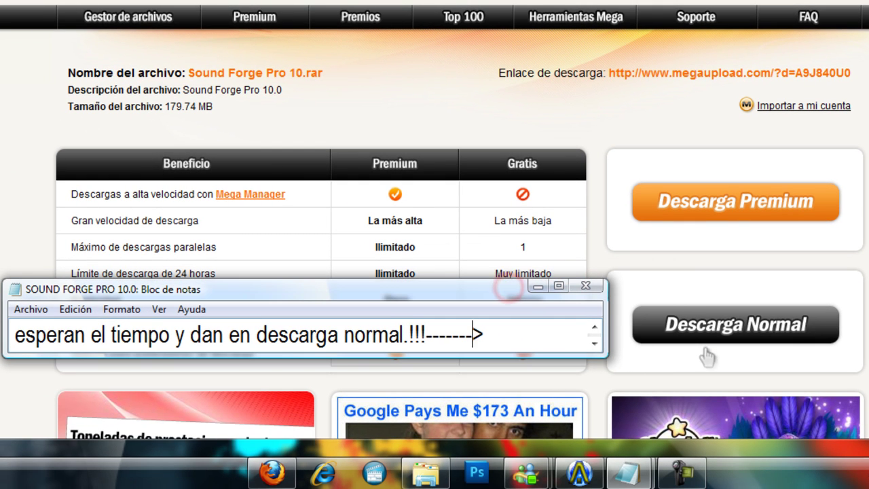
- Move the note above the Sound Forge Pro 10 archive and advance it to the line about the downloaded folder
left_click(594, 344)
left_click(594, 343)
left_click(595, 343)
left_click(594, 343)
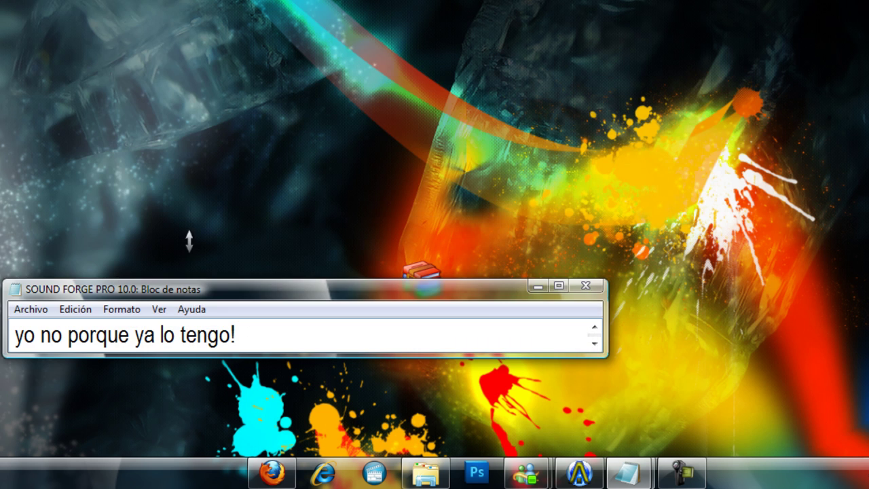
left_click_drag(182, 292, 364, 92)
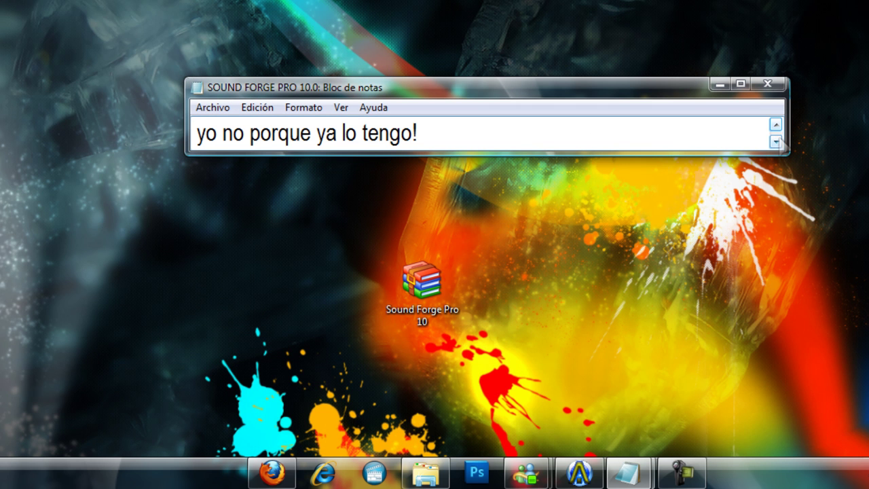
left_click(776, 141)
left_click(776, 140)
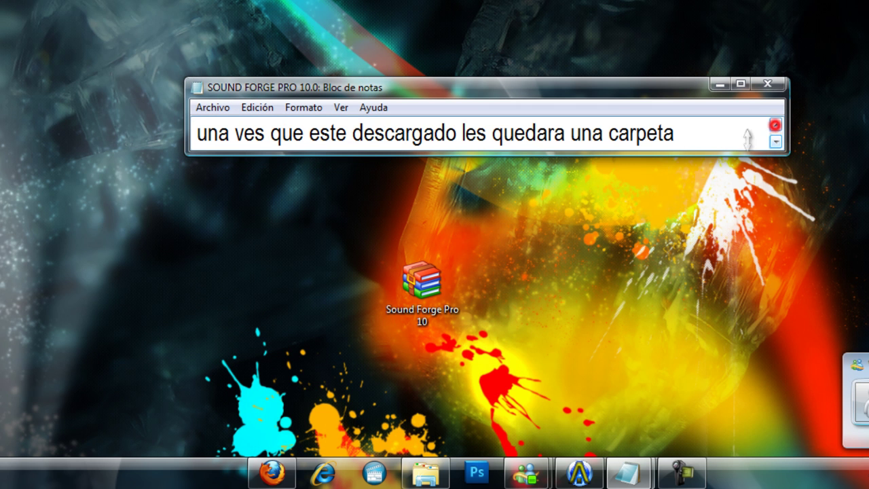
- Place the Sound Forge Pro 10 archive just below the note and extract its contents in place on the desktop
left_click_drag(424, 288, 586, 297)
left_click(775, 142)
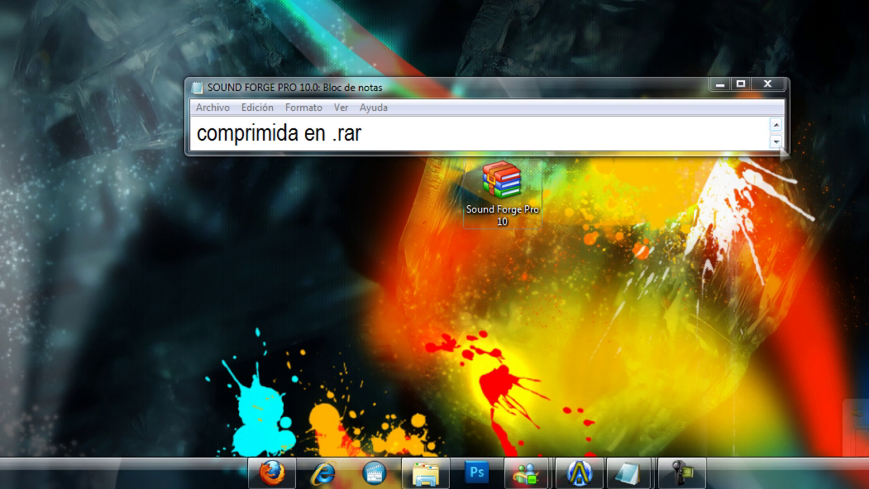
left_click(776, 141)
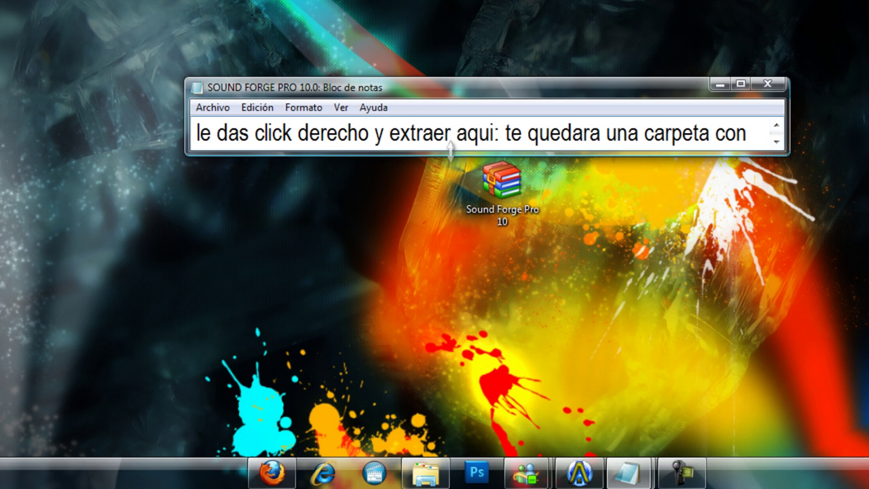
right_click(494, 178)
left_click(536, 147)
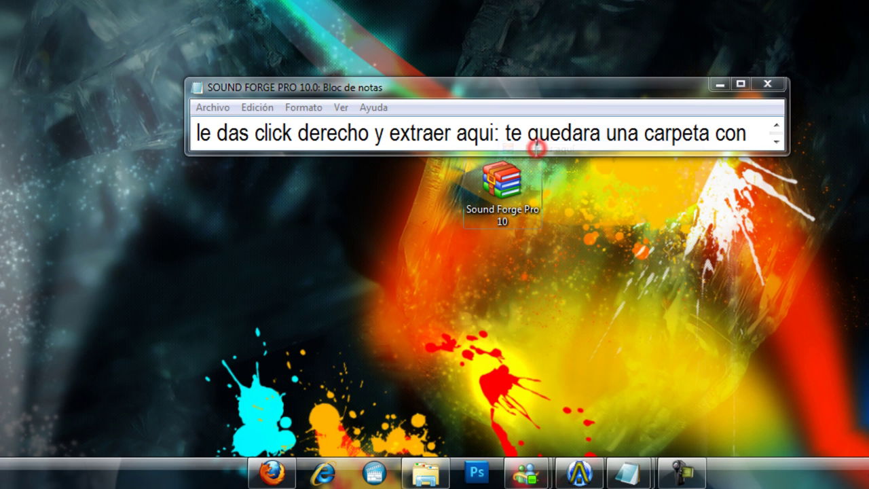
left_click_drag(455, 53, 399, 210)
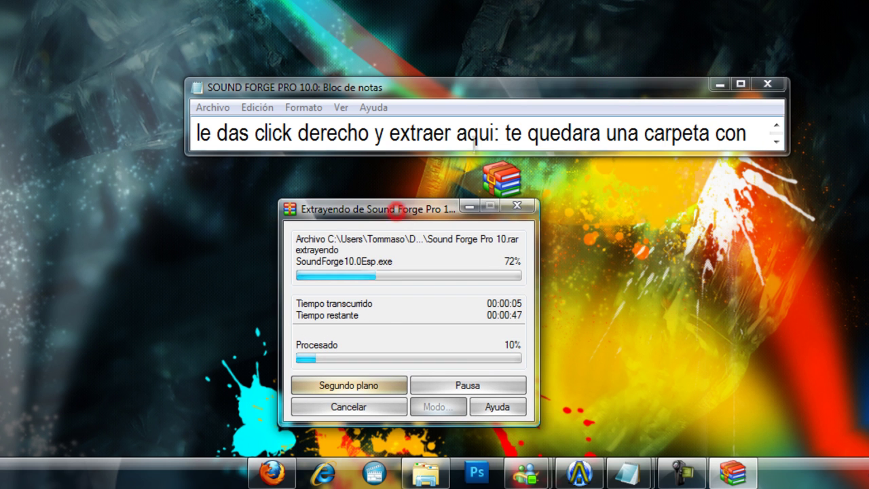
- Move the extraction progress window aside, advance the note to the line "y ahora sigue mis pasos para instalarlo!" and minimize the note
left_click(569, 134)
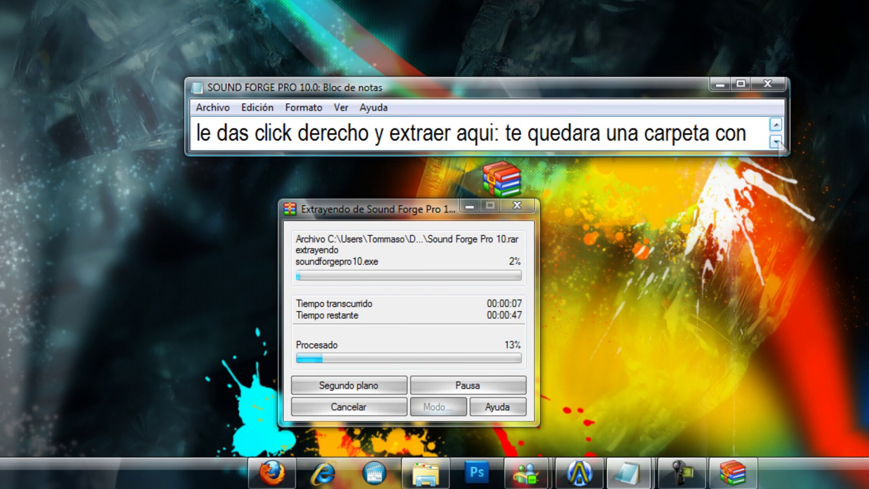
left_click(775, 141)
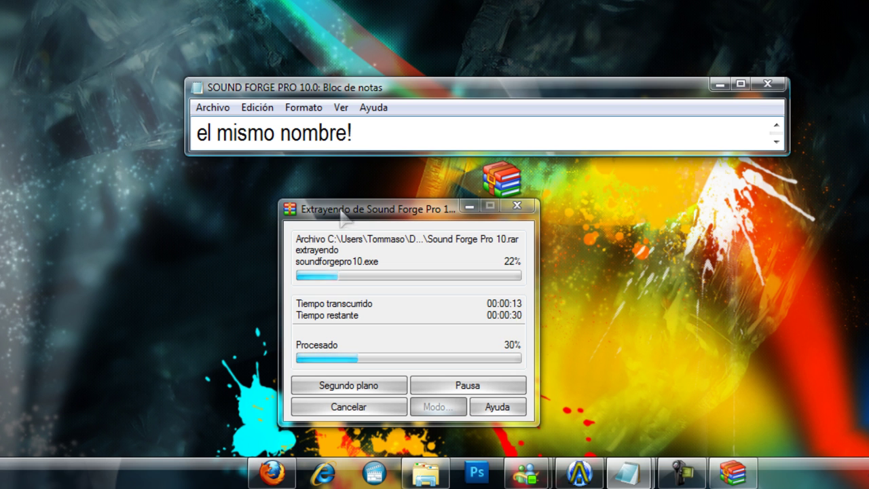
left_click_drag(350, 216, 71, 0)
left_click_drag(503, 180, 496, 200)
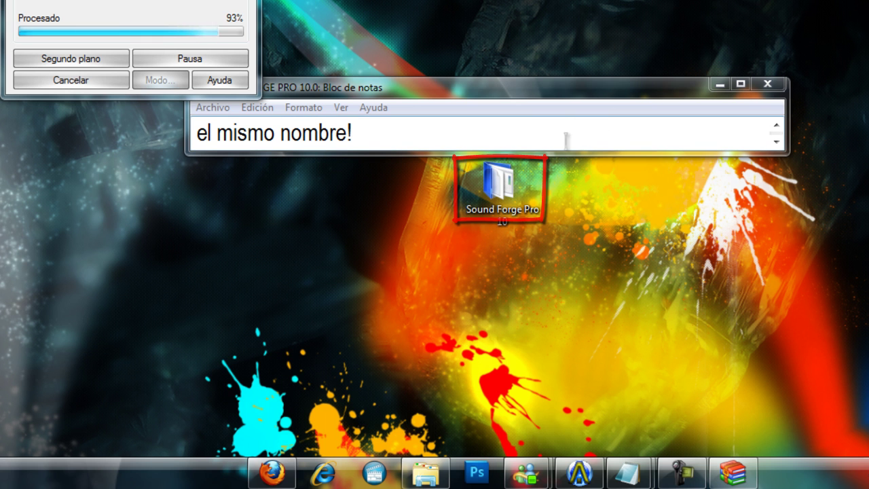
left_click(563, 140)
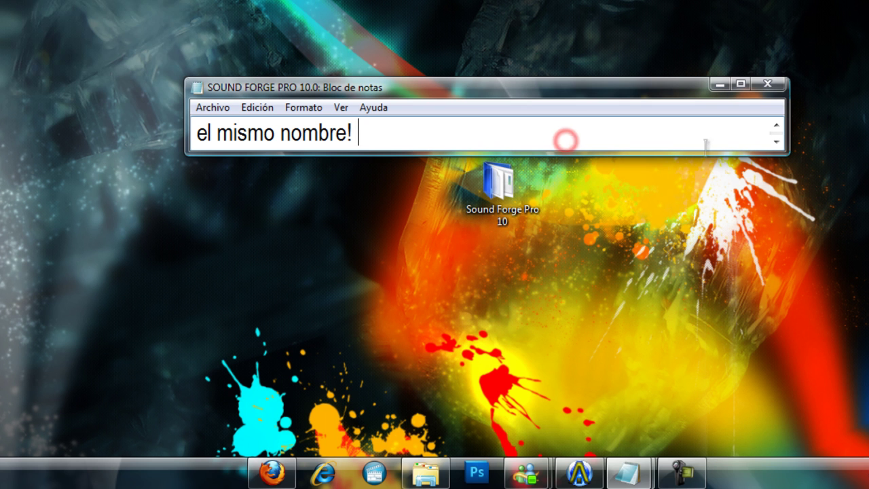
left_click(775, 141)
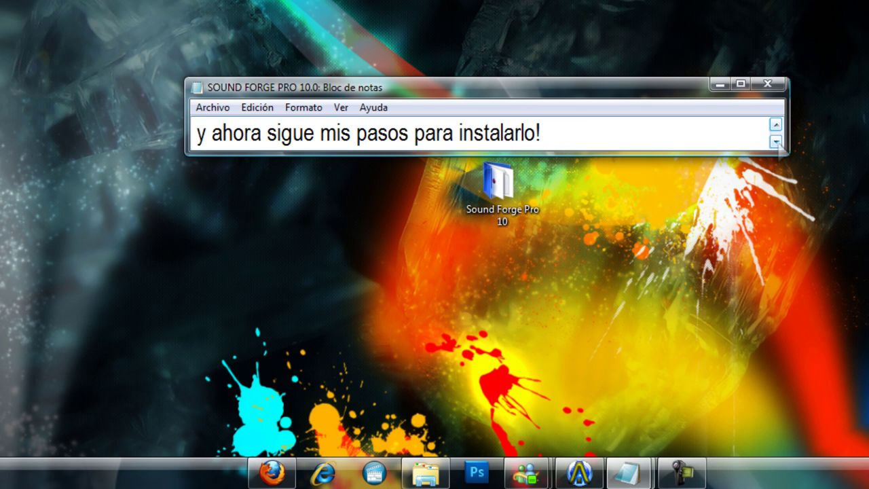
left_click(776, 141)
left_click(776, 124)
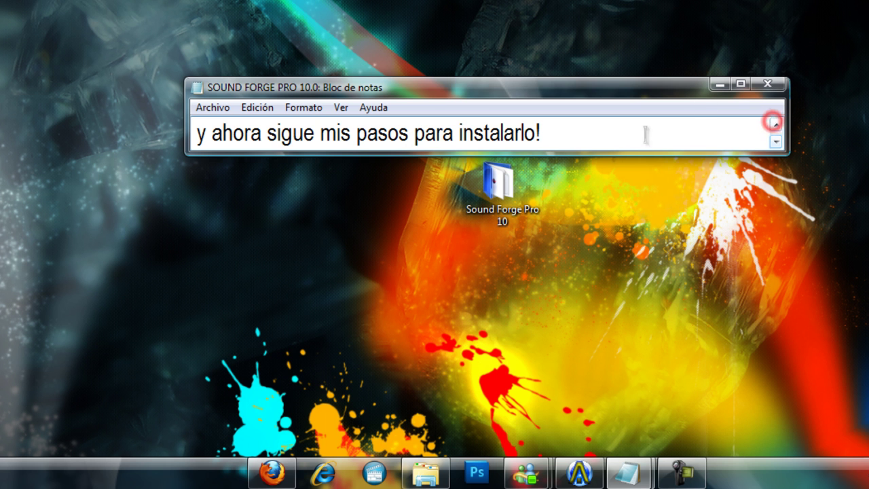
left_click(719, 83)
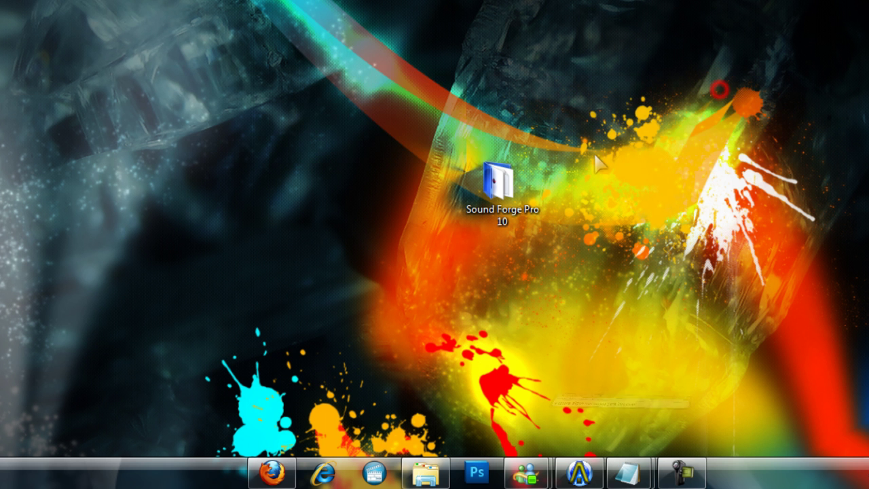
- Launch the soundforgepro10 installer from the extracted Sound Forge Pro 10 folder and continue with Inglés as the setup language
double_click(489, 201)
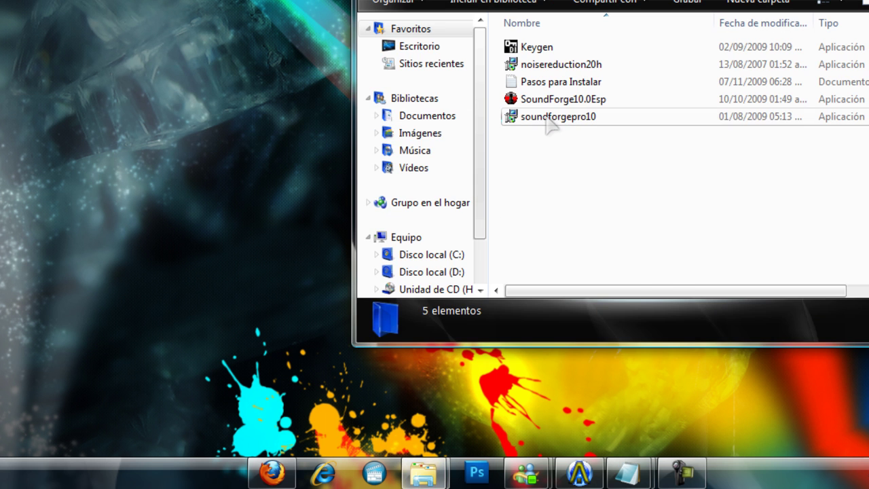
right_click(552, 126)
left_click(559, 82)
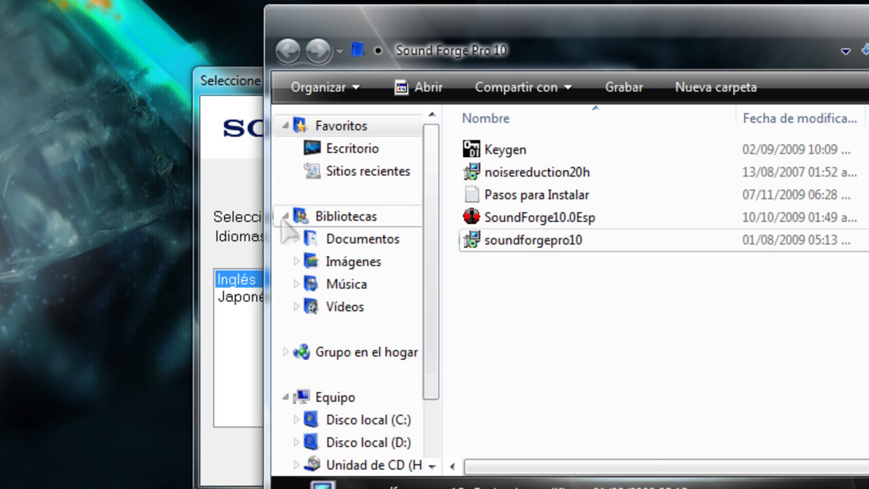
left_click(224, 86)
left_click(372, 464)
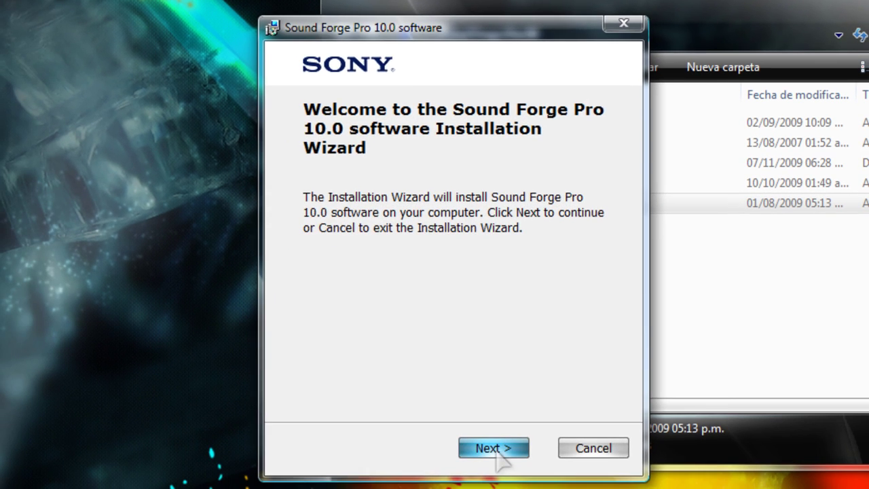
- Agree to the End-User License Agreement and keep the destination path C:\Program Files\Sony\Sound Forge Pro 10.0\
left_click(494, 448)
left_click(304, 366)
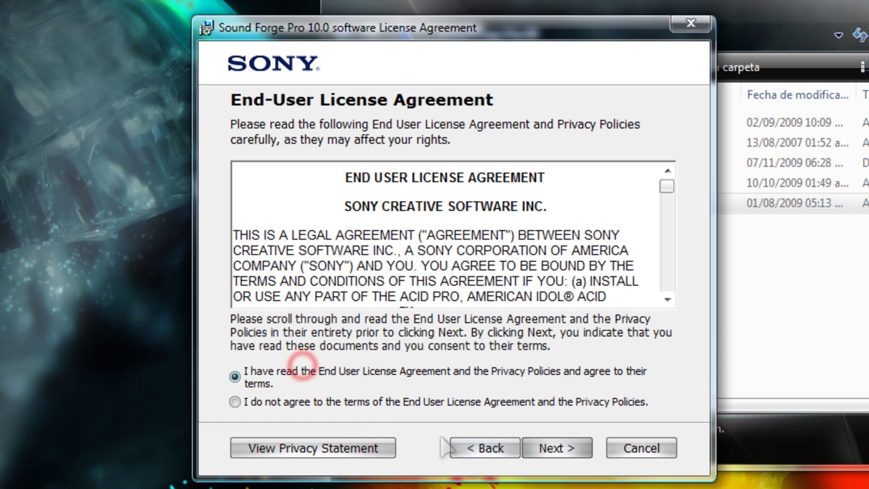
left_click(557, 450)
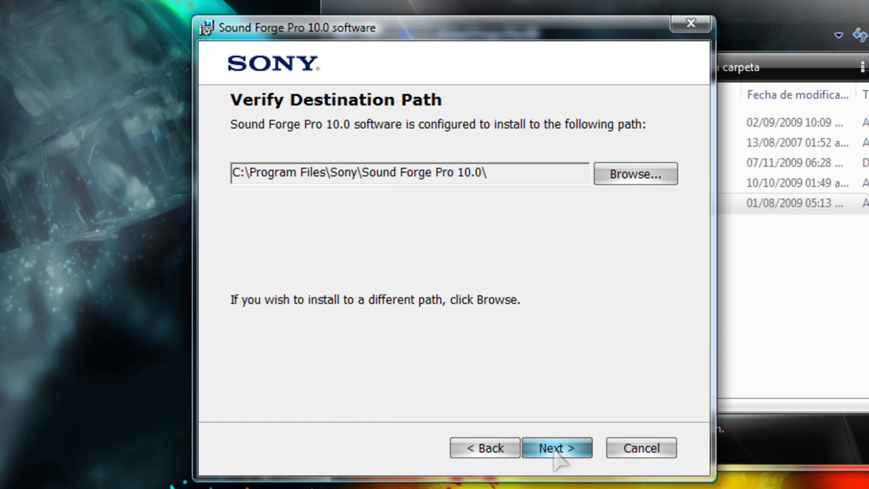
left_click(495, 449)
left_click(550, 449)
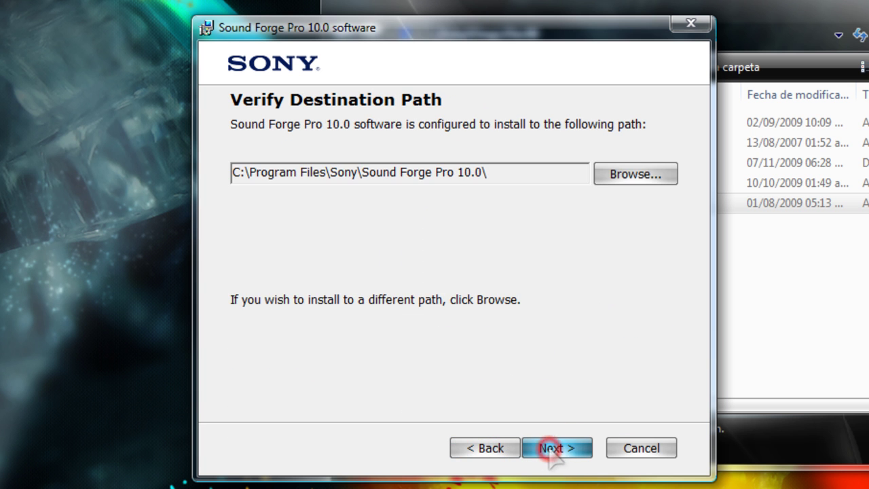
left_click(552, 449)
- Install Sound Forge Pro 10.0 with a desktop shortcut and finish the installation wizard
left_click(236, 397)
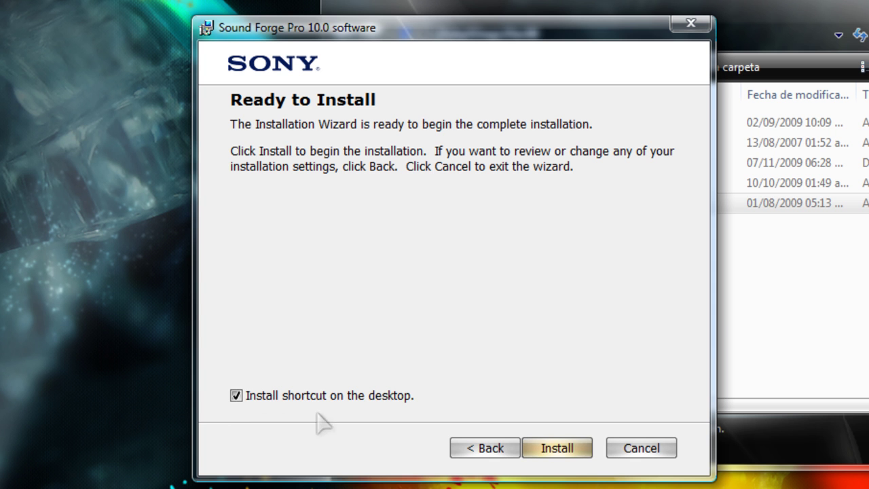
left_click(557, 448)
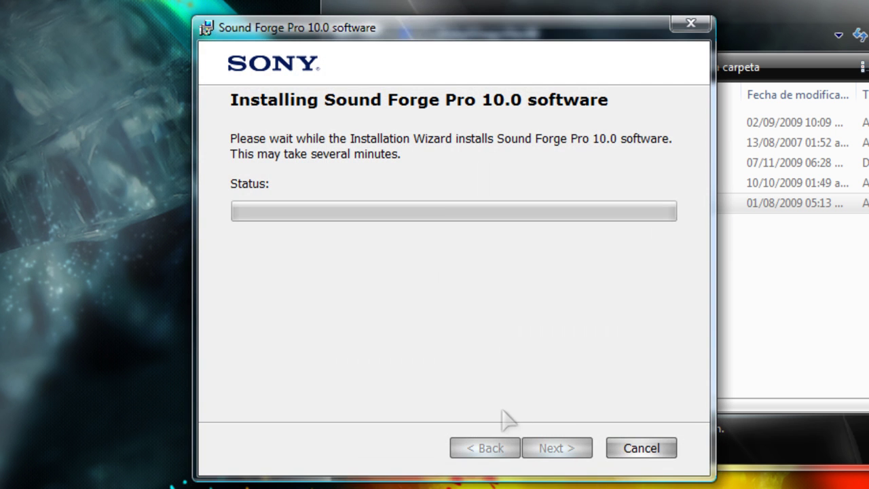
left_click_drag(409, 33, 26, 141)
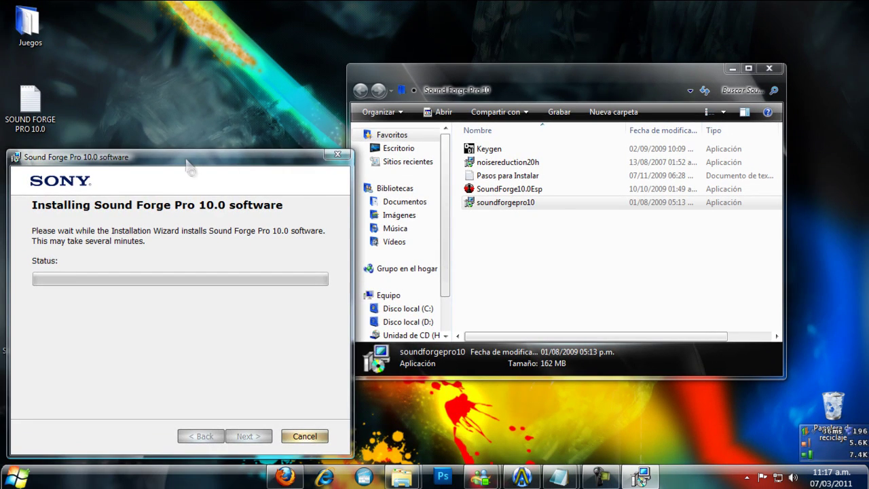
left_click_drag(190, 168, 525, 112)
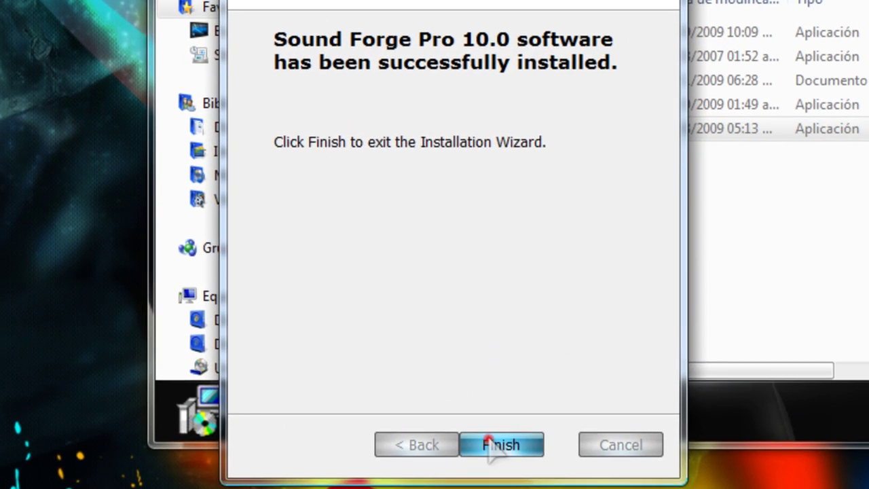
left_click(488, 443)
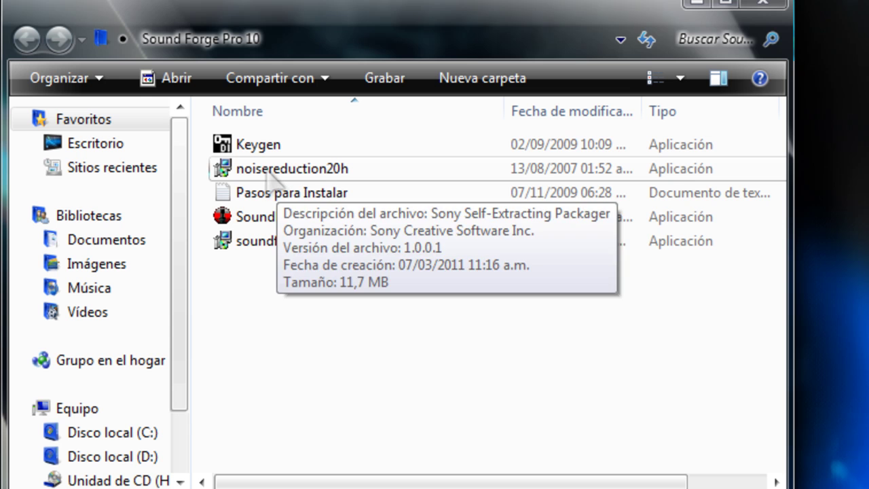
- Try to install the Noise Reduction Plug-In from noisereduction20h, keeping the save folder C:\Program Files\Sony Setup\Noise Reduction Plug-In 2.0h
right_click(268, 175)
left_click(285, 186)
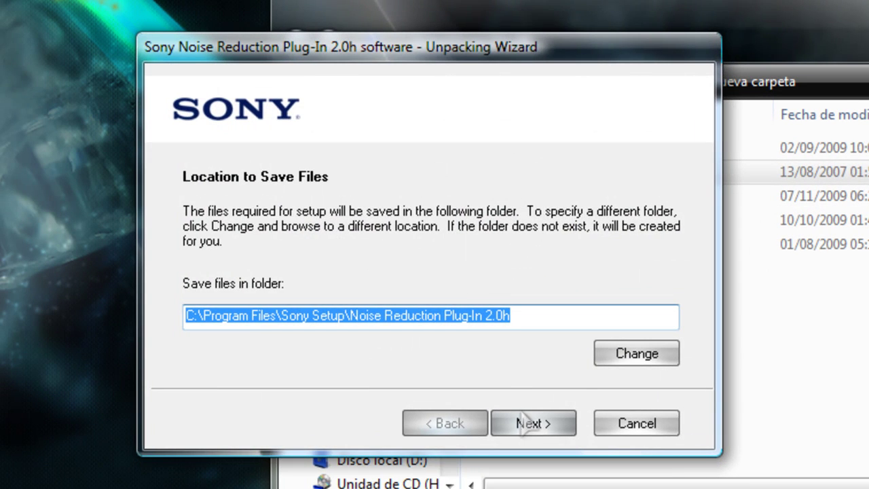
left_click(527, 416)
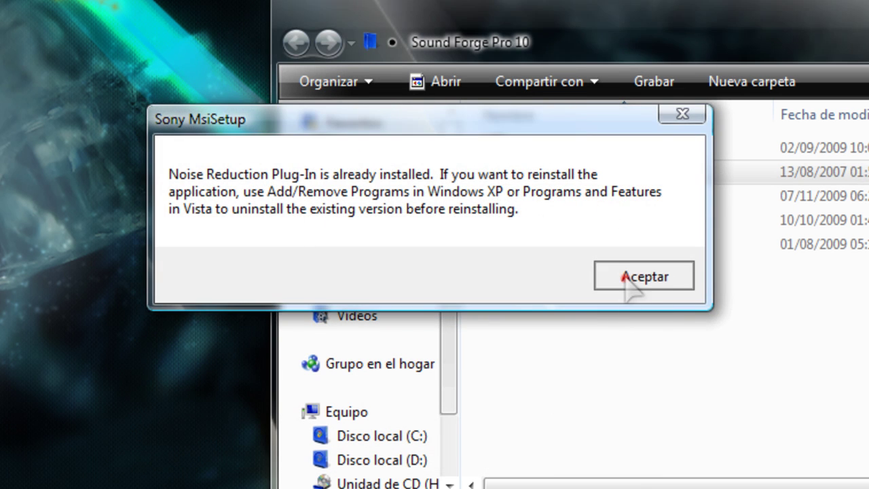
left_click(624, 276)
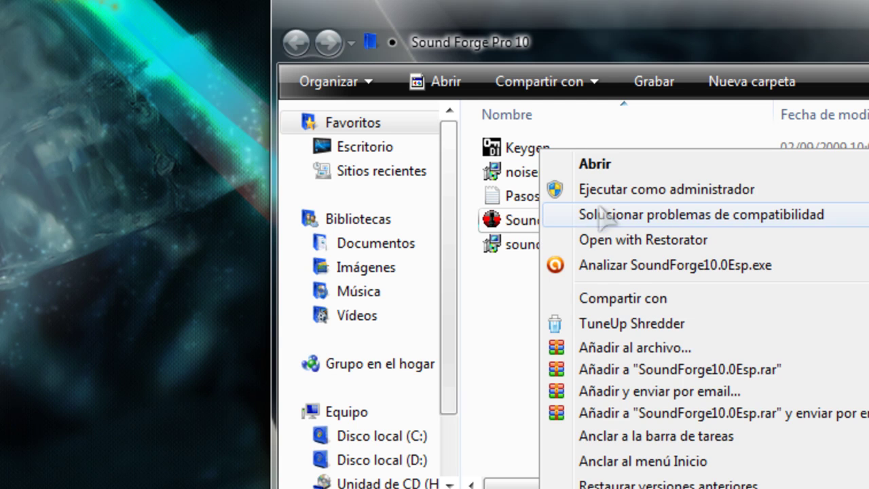
- Run the SoundForge10.0Esp translation installer as administrator, accept its licence agreement and finish the installation
left_click(583, 189)
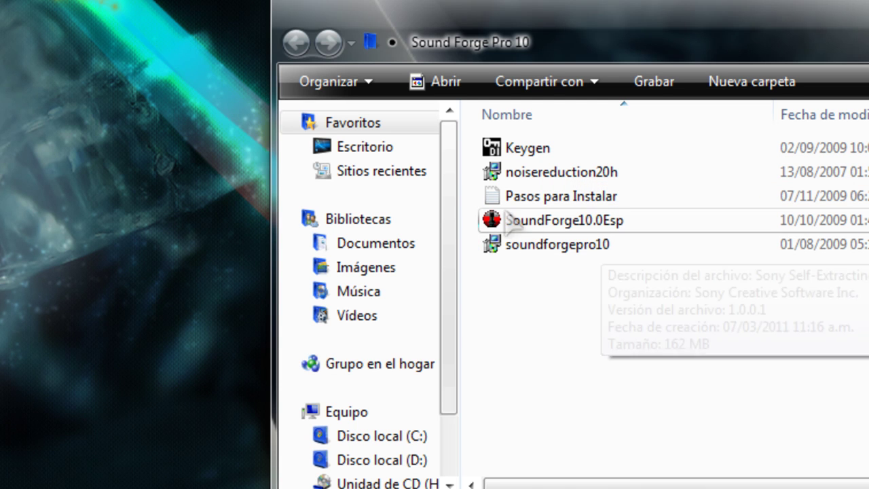
left_click(478, 356)
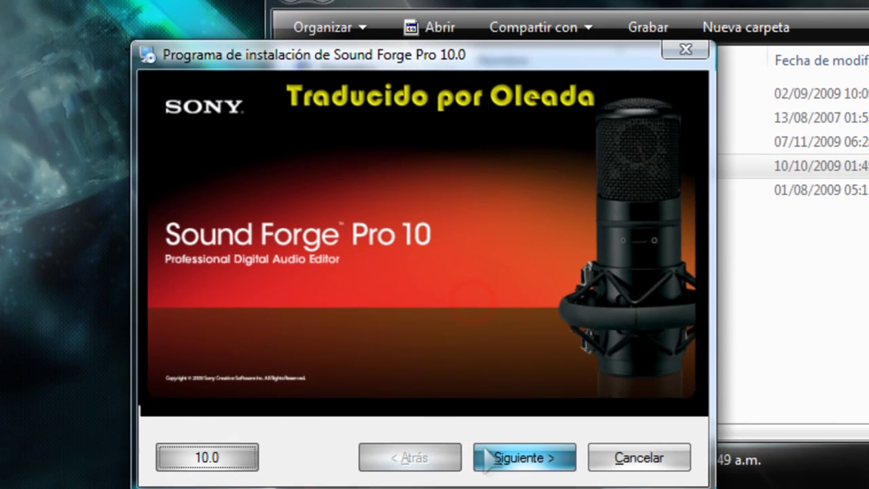
left_click(512, 451)
left_click_drag(264, 353, 208, 367)
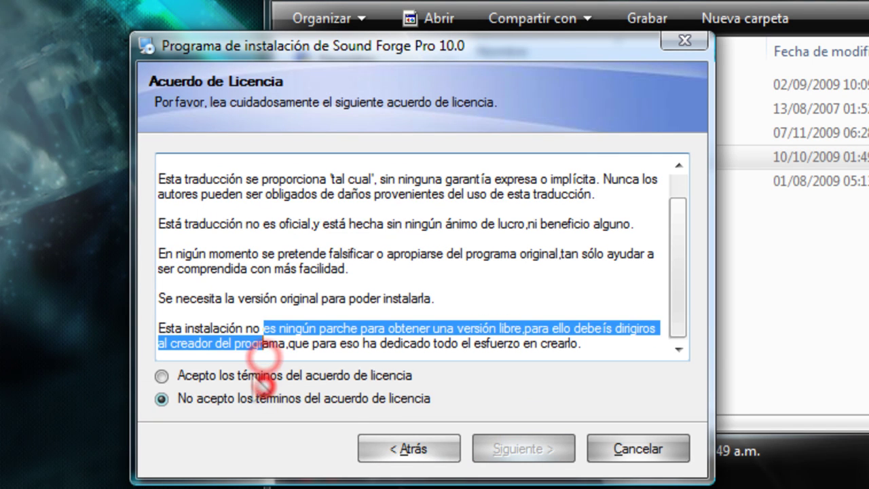
left_click(247, 373)
left_click(535, 447)
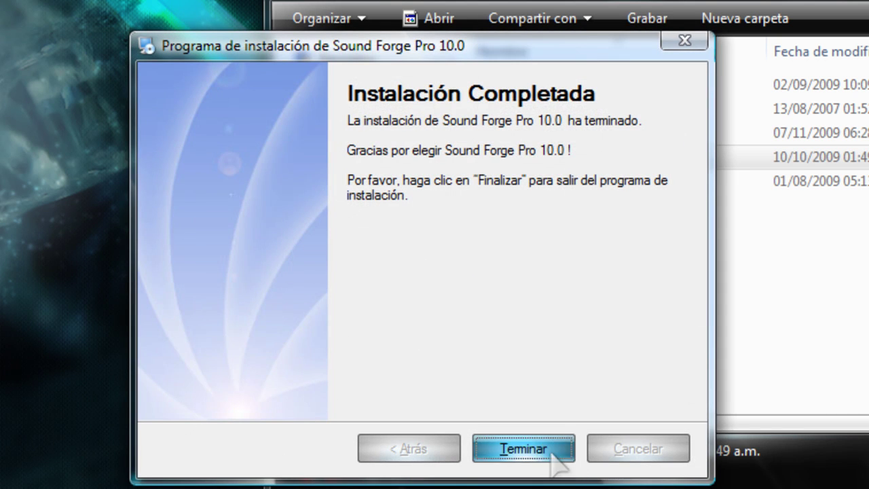
left_click(543, 454)
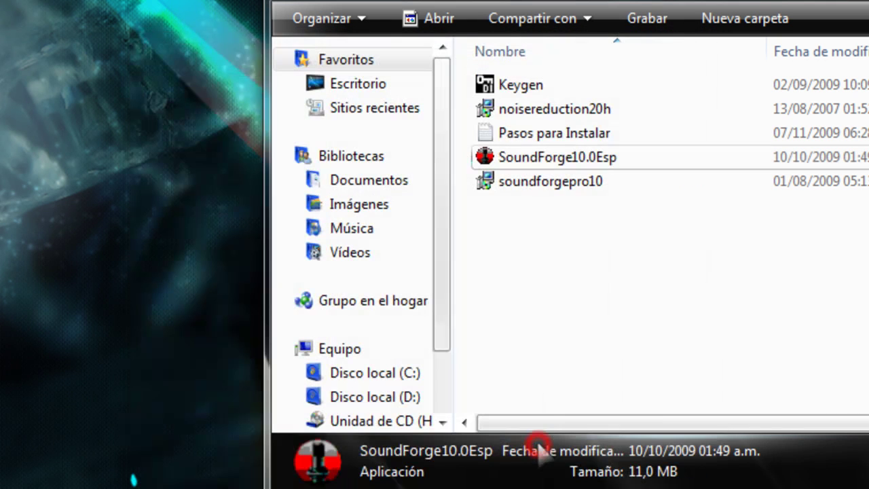
left_click(600, 288)
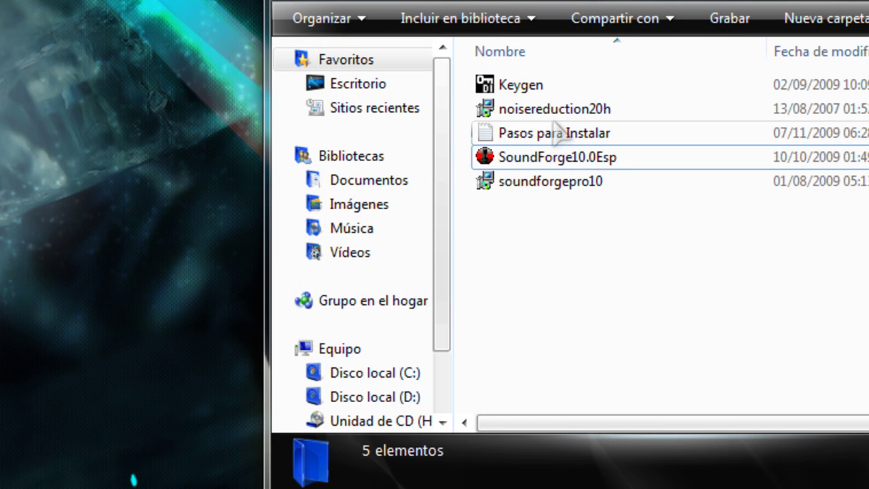
- Open Keygen from the Sound Forge Pro 10 folder and generate codes for the Sound Forge 10.0 Series product
left_click(528, 90)
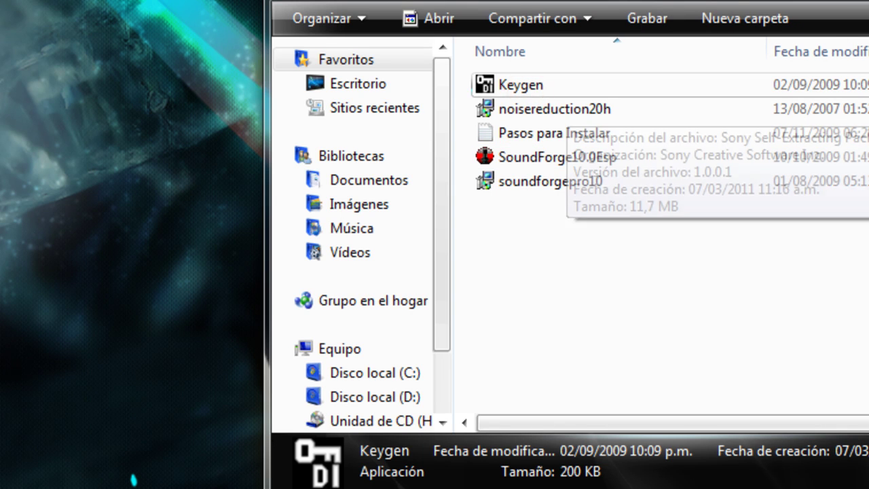
double_click(523, 87)
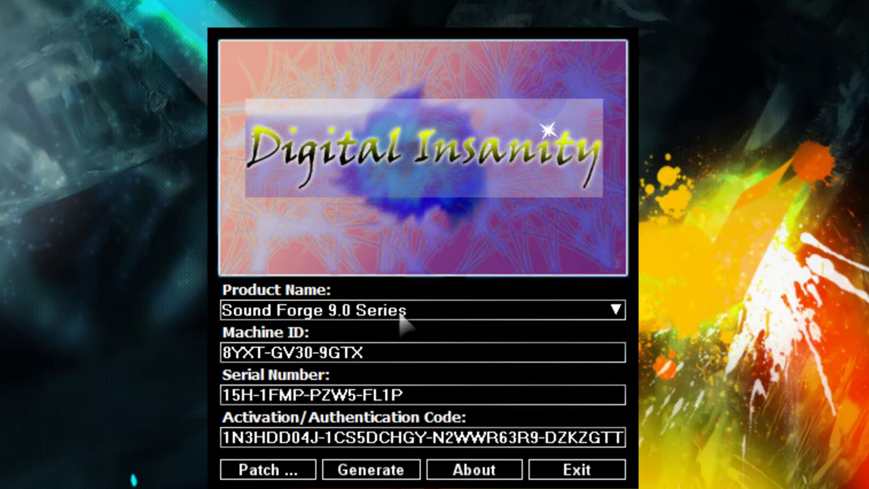
left_click(400, 312)
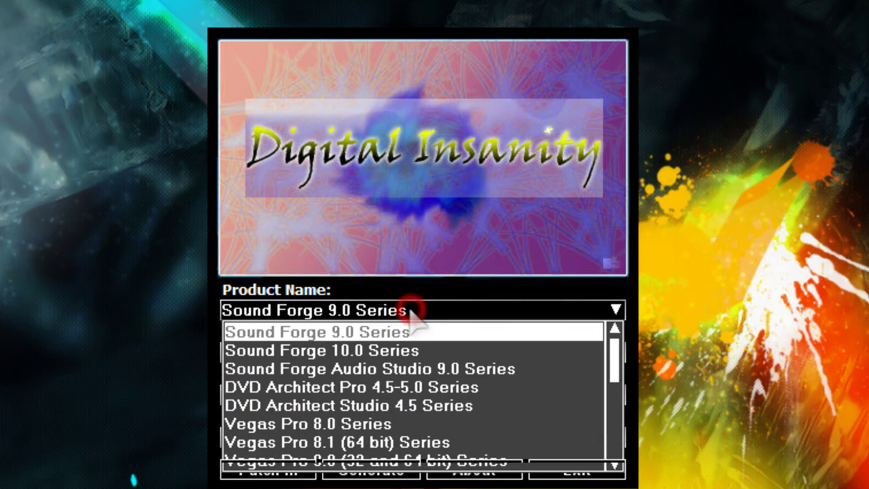
left_click(309, 351)
left_click(392, 466)
left_click(392, 469)
left_click(392, 469)
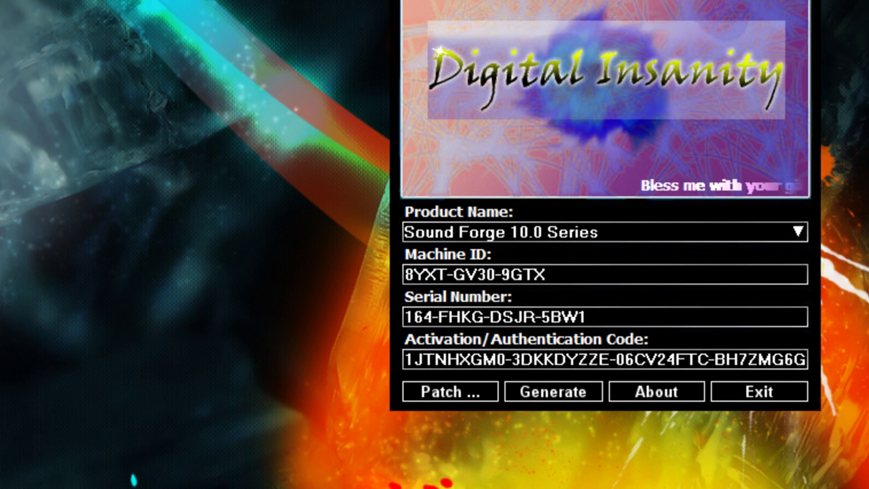
- Patch the Sound Forge Pro 10.0 installation directory inside Archivos de programa\Sony
left_click(450, 392)
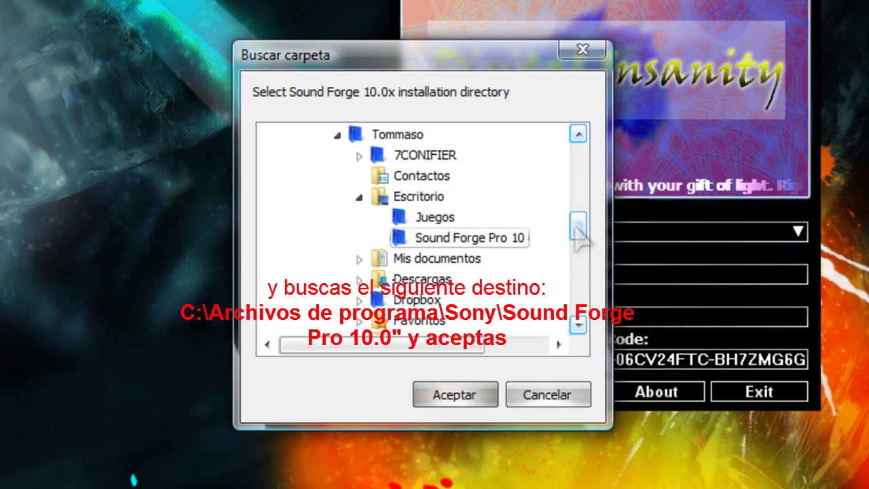
left_click_drag(578, 226, 578, 201)
left_click(315, 299)
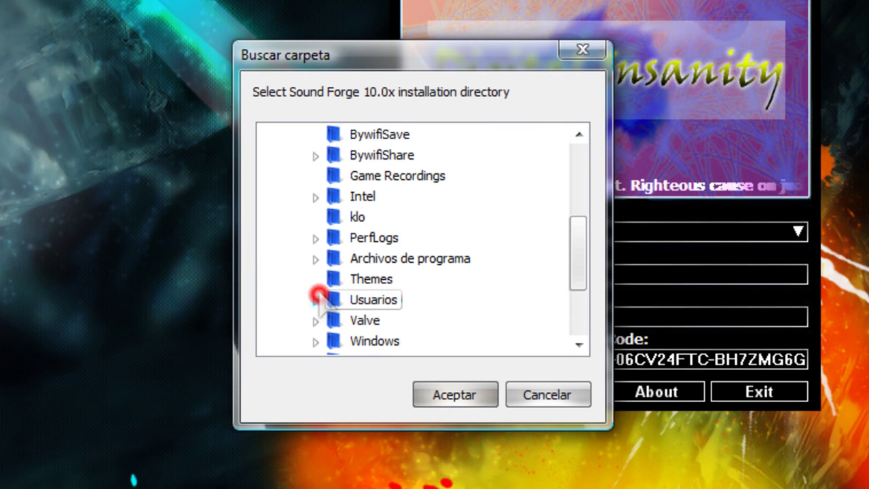
left_click(316, 258)
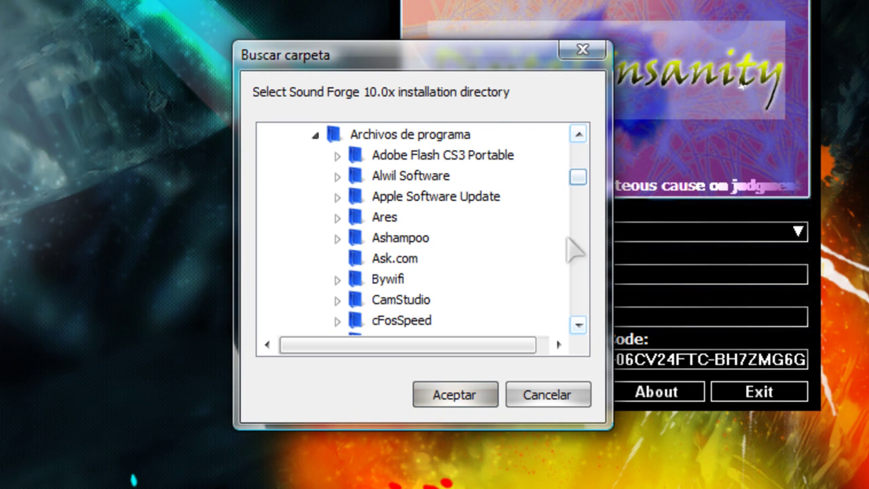
left_click_drag(578, 324, 578, 326)
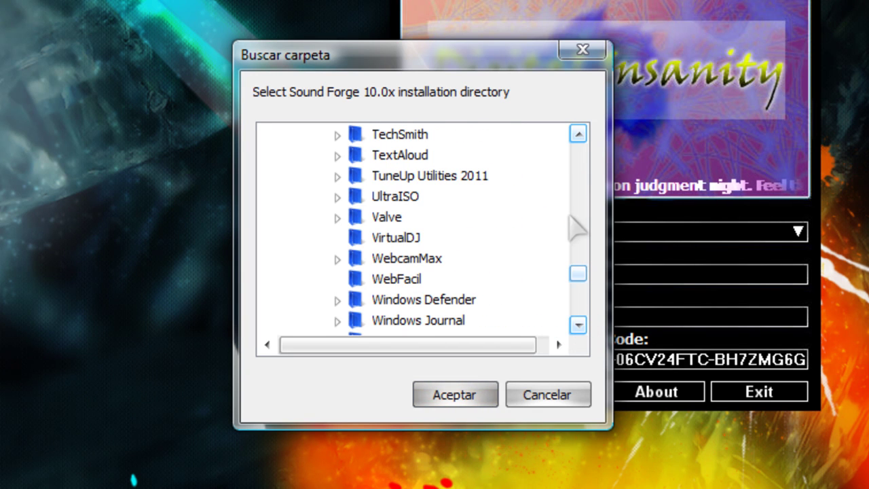
left_click_drag(578, 135, 578, 136)
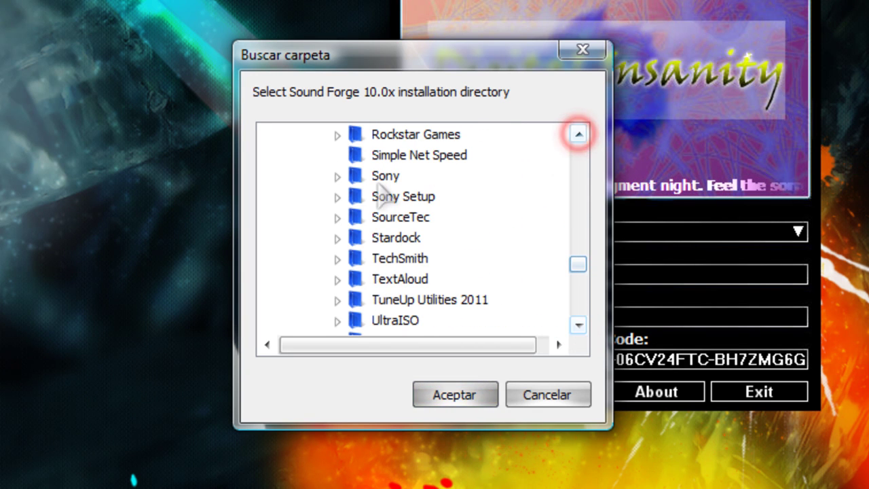
left_click(337, 177)
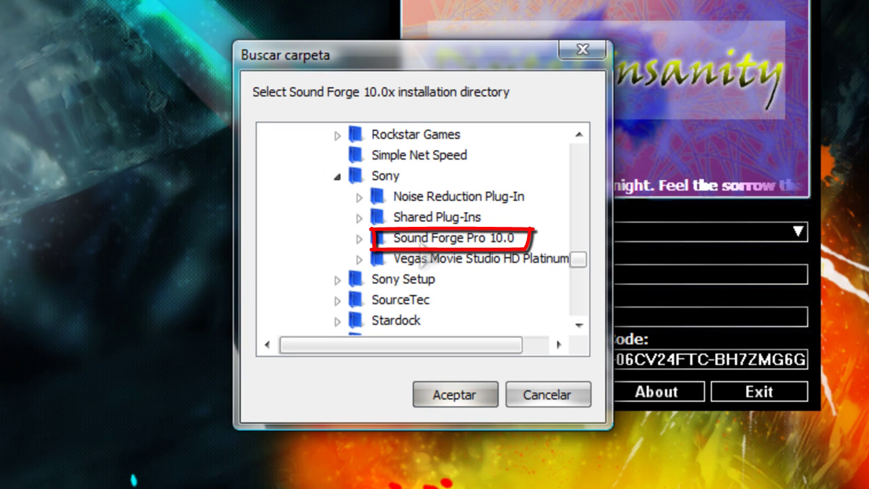
left_click(455, 396)
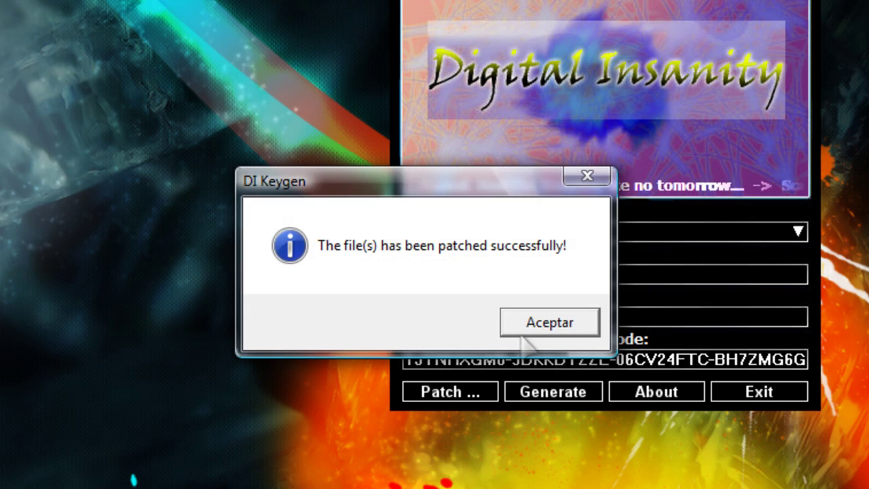
left_click(530, 336)
- Move the keygen window aside and rearrange the Sound Forge Pro 10.0 shortcut and the Sound Forge Pro 10 folder on the desktop
left_click_drag(497, 87, 713, 27)
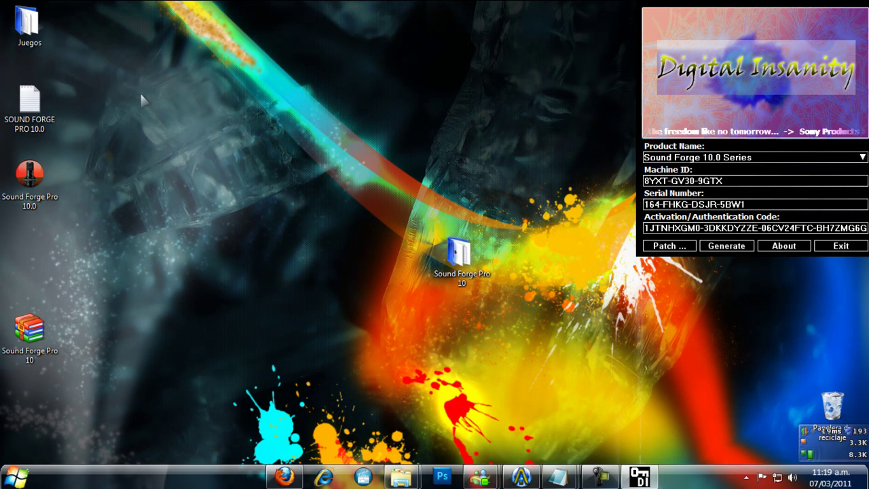
left_click_drag(29, 180, 404, 176)
left_click_drag(458, 255, 27, 407)
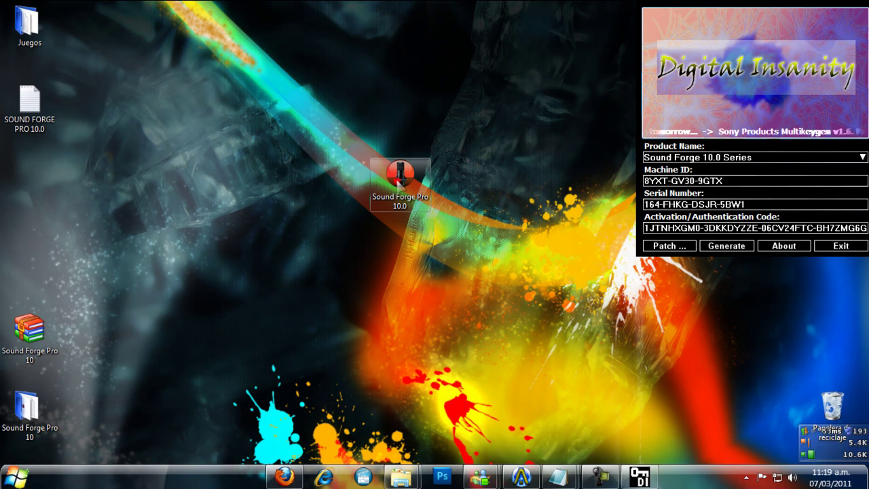
- Launch Sound Forge Pro 10.0 from its desktop shortcut and enter the serial number copied from the keygen in the registration wizard
double_click(400, 184)
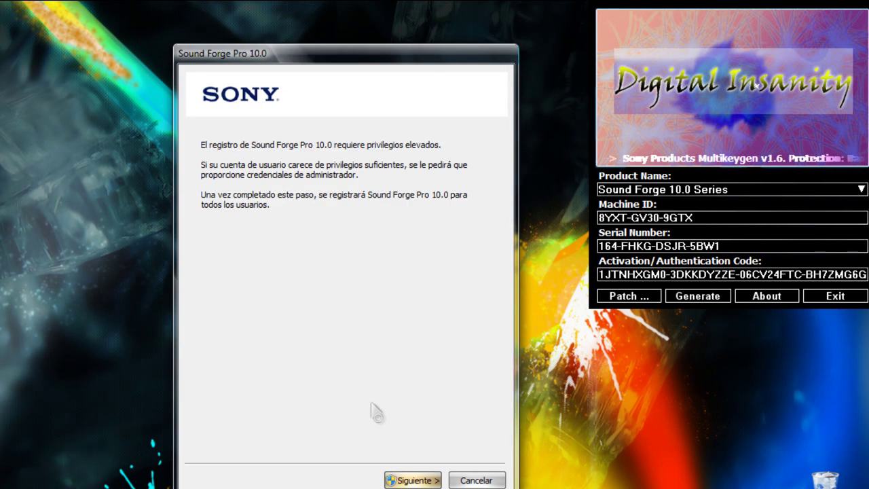
left_click(392, 480)
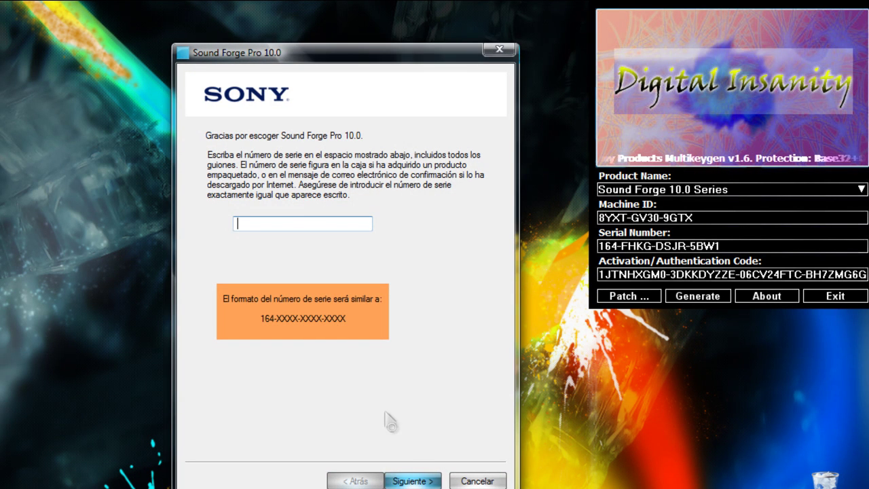
left_click(636, 246)
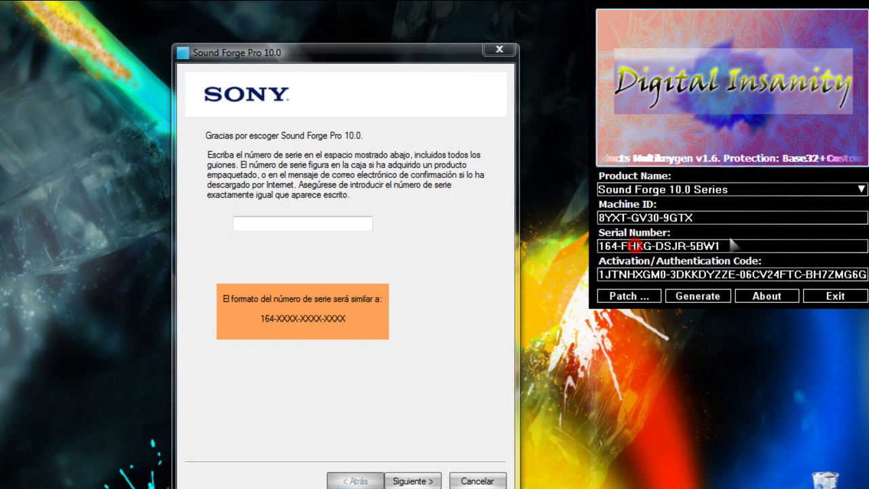
left_click_drag(745, 241, 601, 246)
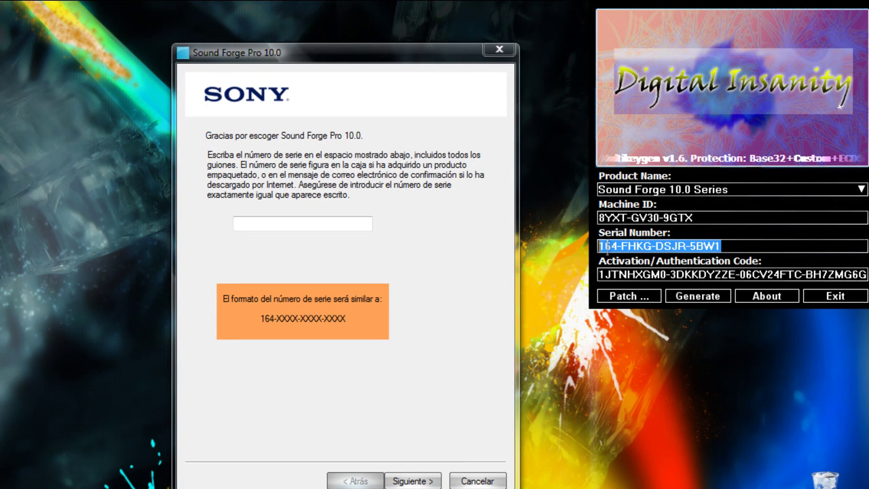
right_click(610, 246)
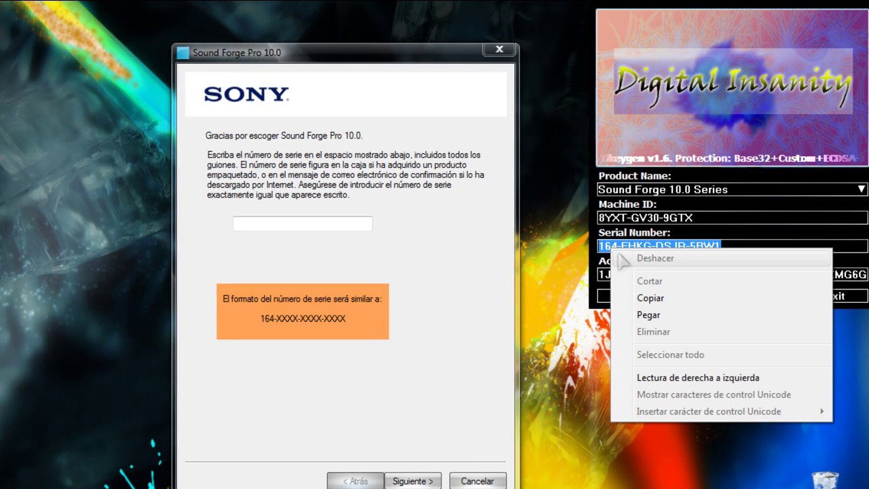
left_click(637, 296)
right_click(638, 247)
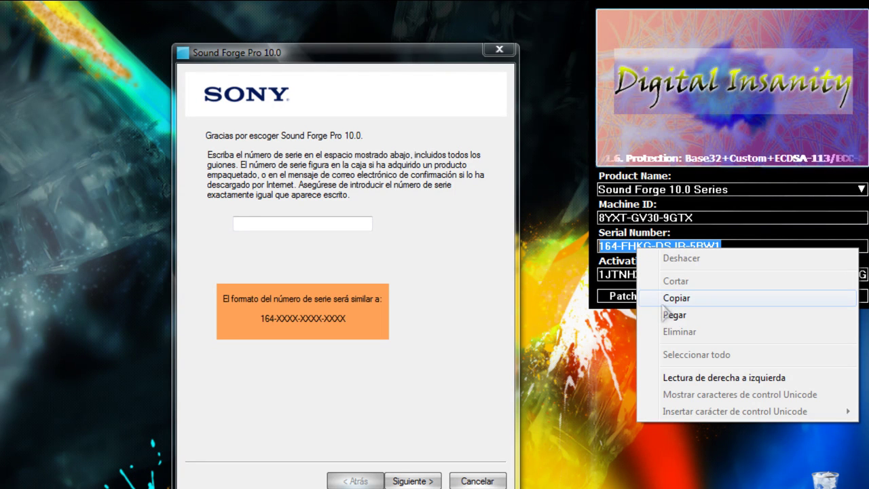
left_click(669, 297)
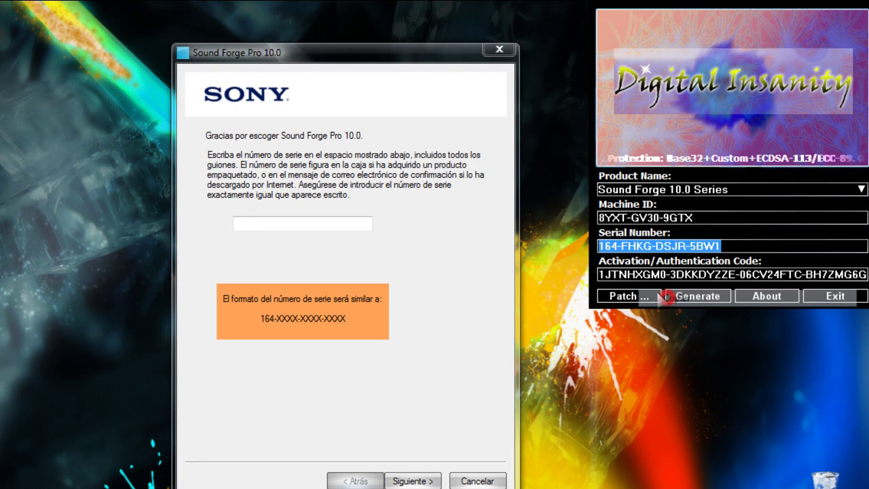
left_click(312, 225)
right_click(313, 224)
left_click(352, 286)
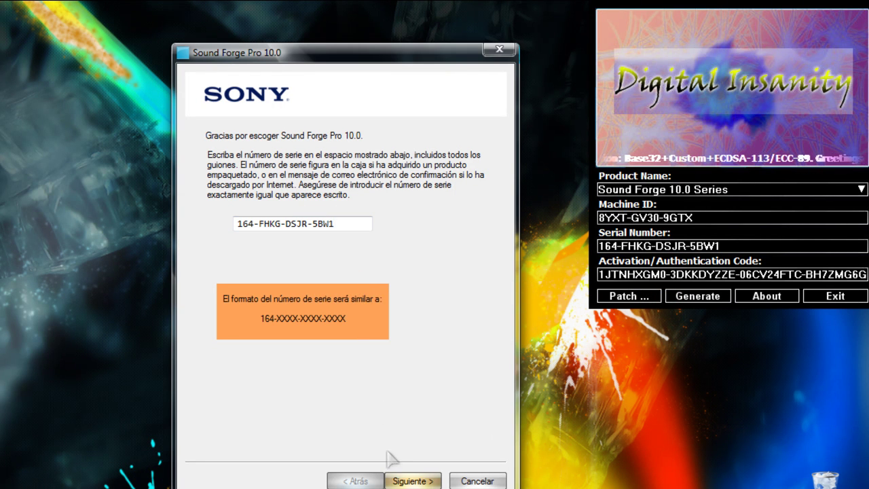
left_click(406, 481)
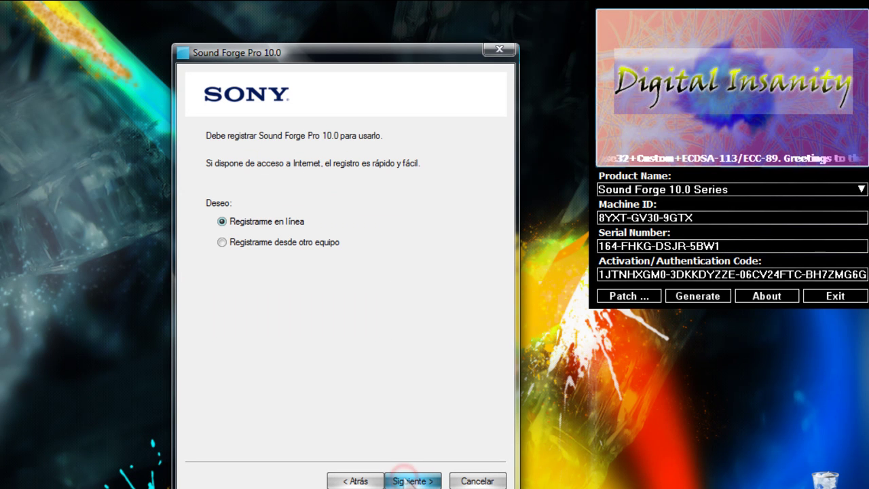
- Choose "Registrarme desde otro equipo" as the registration method and agree to the privacy policy on the registration information page
left_click(272, 244)
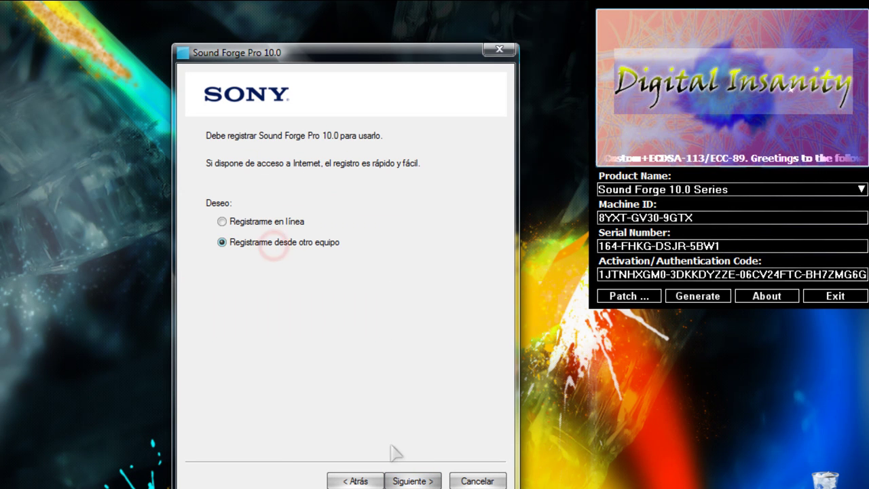
left_click(410, 479)
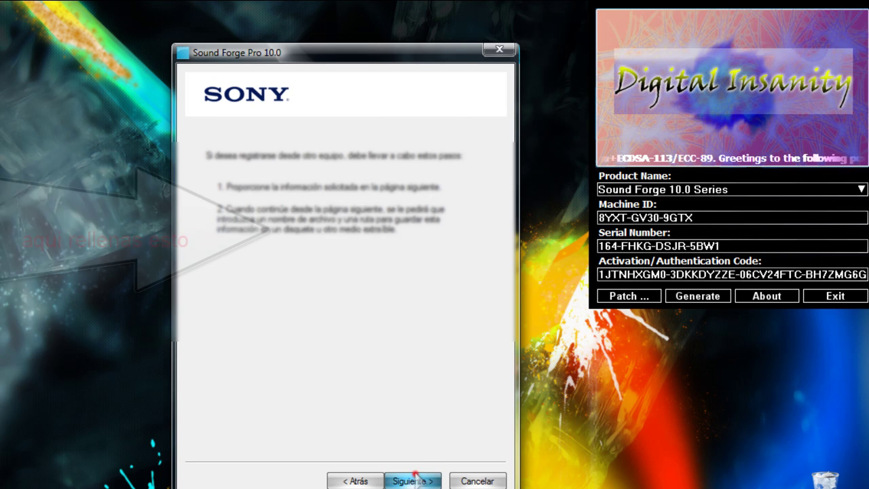
left_click(413, 480)
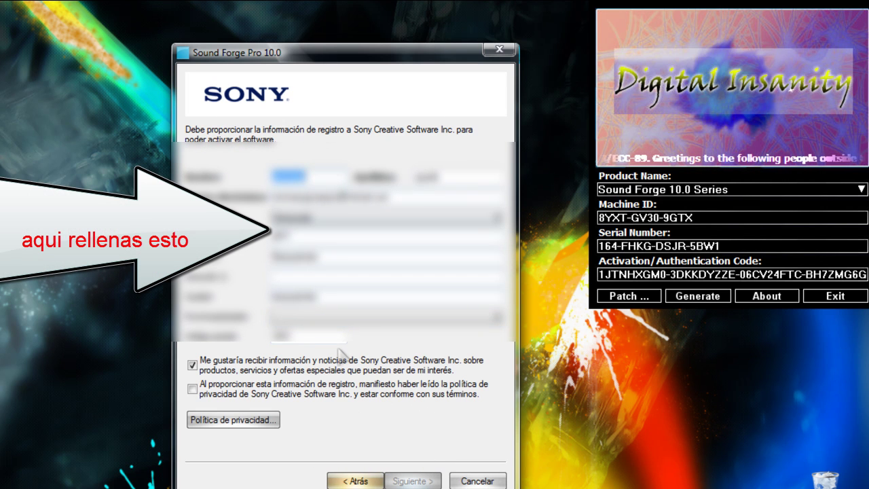
left_click(193, 389)
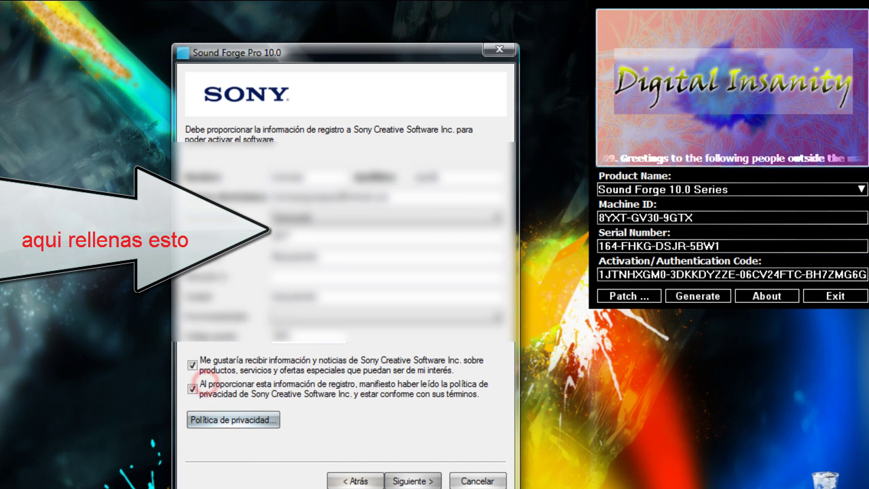
- Submit the registration information and set the registration file's save location to Archivos de programa on Disco local (C:)
left_click(411, 480)
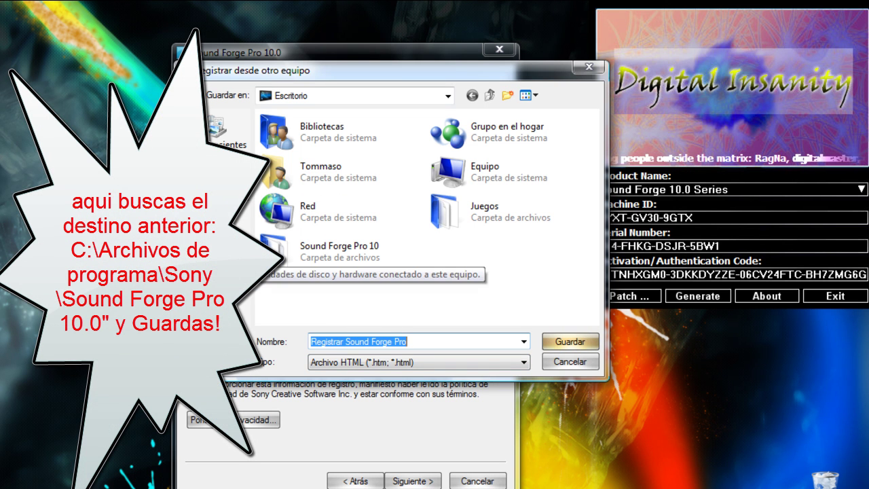
left_click(227, 262)
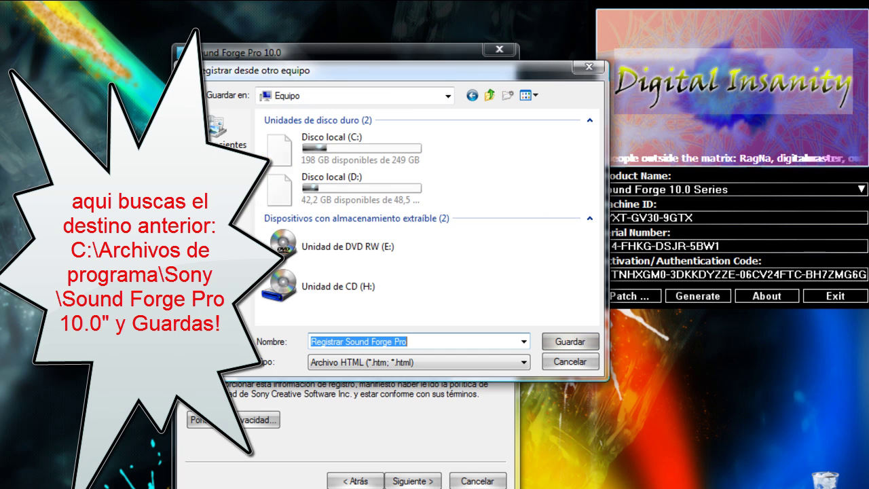
double_click(352, 162)
double_click(312, 146)
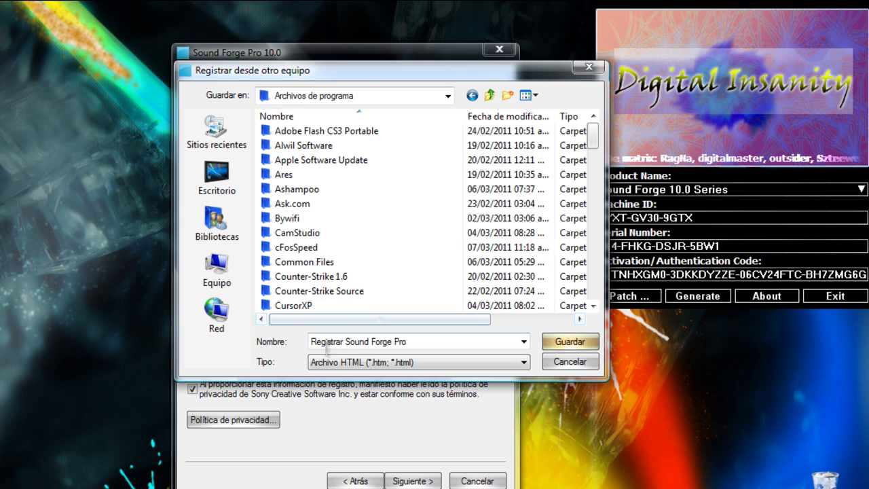
- Save the HTML file Registrar Sound Forge Pro in the Sony\Sound Forge Pro 10.0 folder inside Archivos de programa
left_click(343, 338)
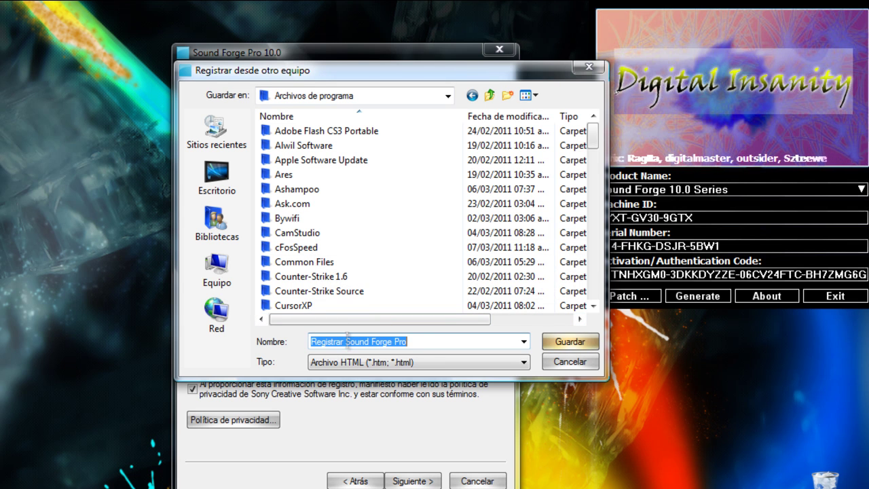
left_click(593, 307)
left_click(594, 307)
left_click(594, 307)
left_click(594, 307)
left_click(593, 307)
left_click(594, 307)
left_click(593, 307)
left_click(594, 307)
left_click_drag(594, 307, 595, 310)
left_click(594, 307)
left_click(594, 307)
left_click(593, 307)
left_click(593, 307)
left_click(594, 307)
left_click(594, 307)
left_click(594, 307)
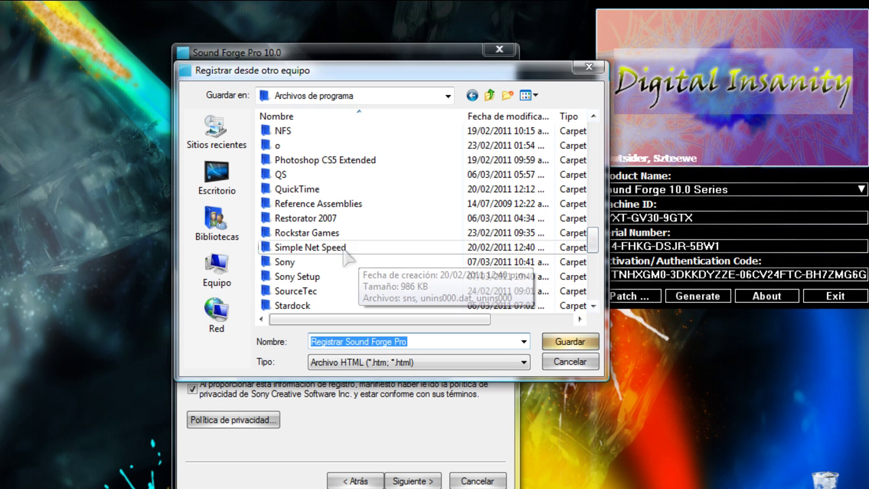
double_click(314, 262)
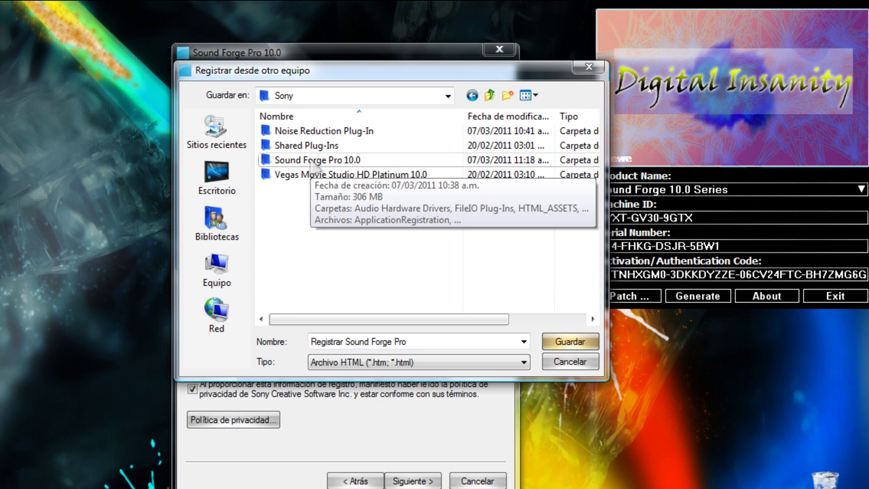
double_click(313, 164)
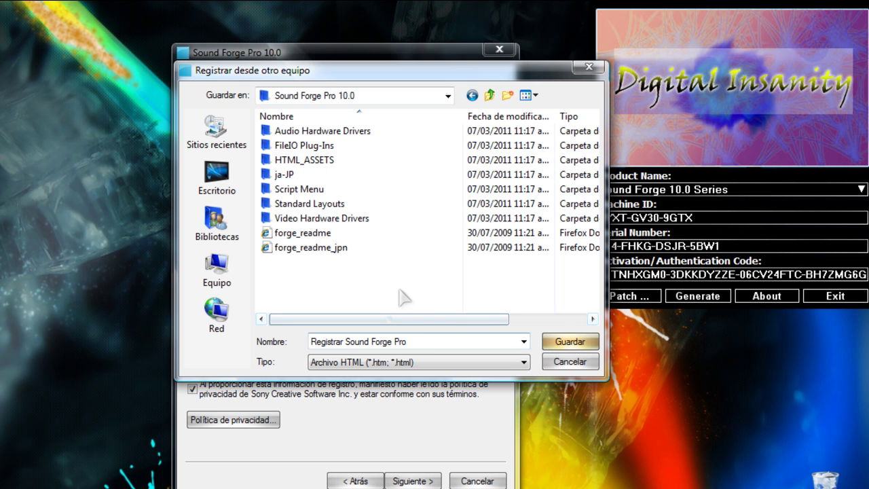
left_click(565, 342)
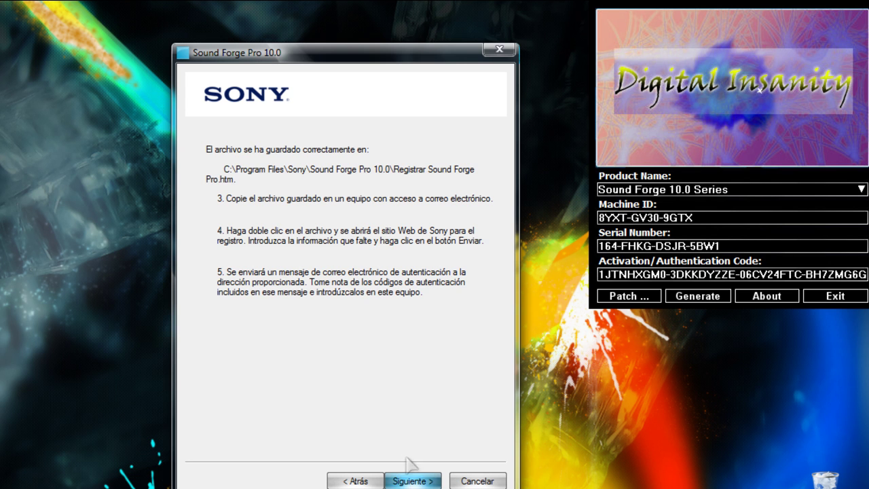
- Copy the whole authentication code from the keygen into the registration wizard's authentication code field and finish the registration
left_click(408, 481)
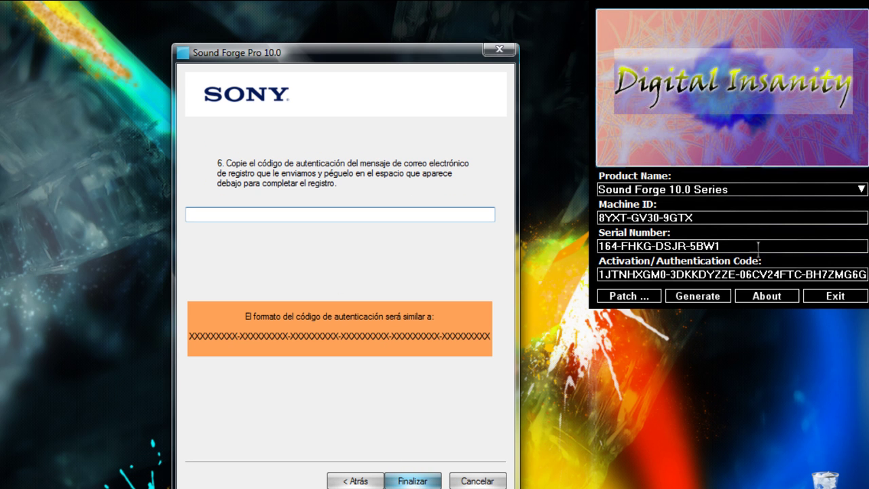
right_click(742, 278)
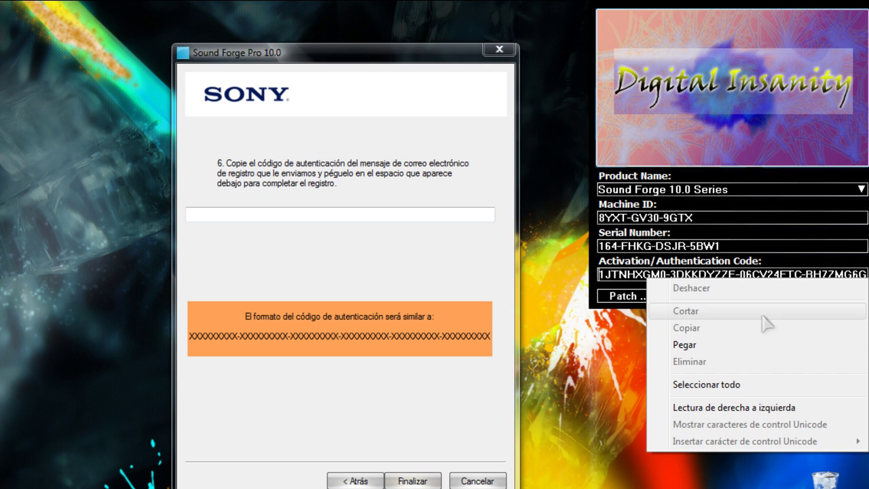
left_click(723, 382)
key("ctrl+c")
right_click(677, 274)
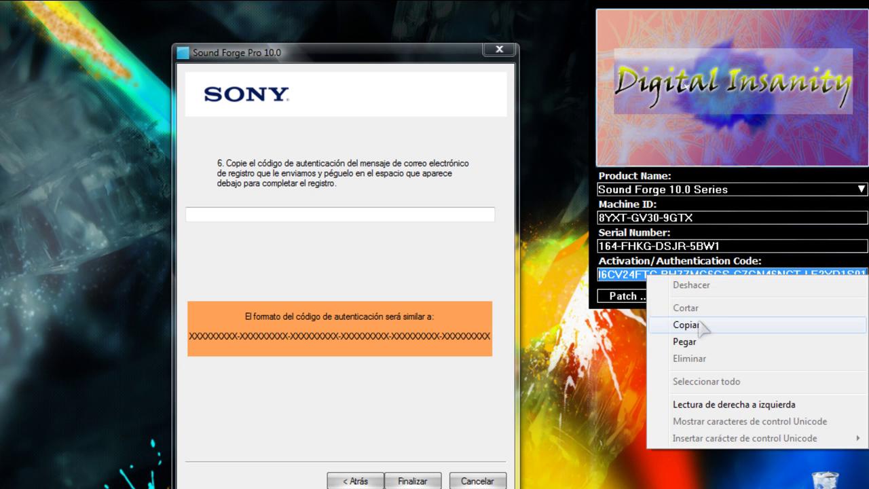
left_click(689, 330)
right_click(676, 276)
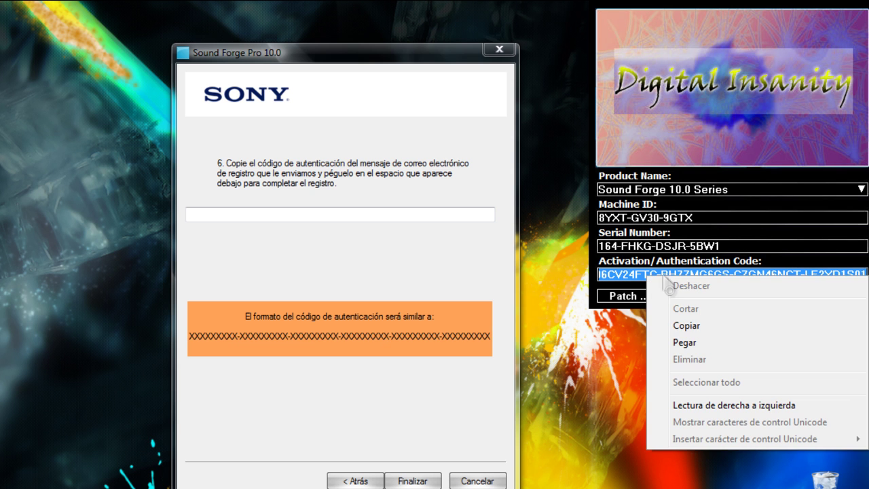
left_click(687, 326)
right_click(295, 216)
left_click(321, 279)
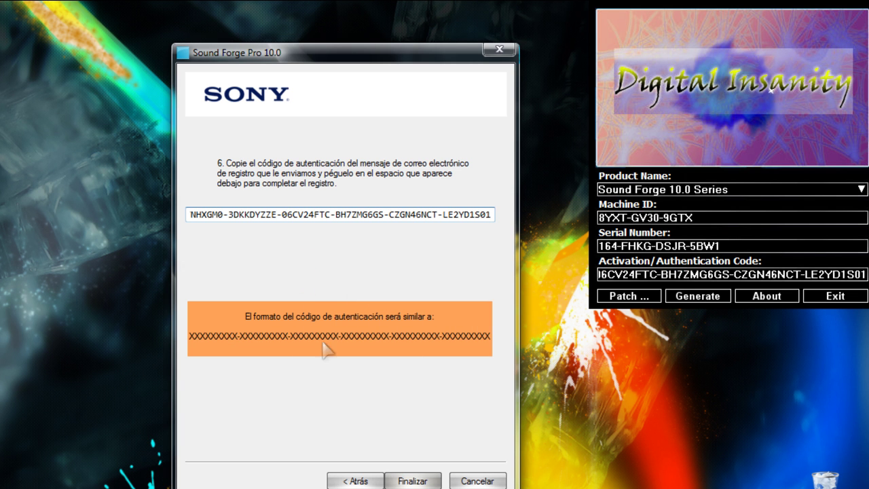
left_click(403, 480)
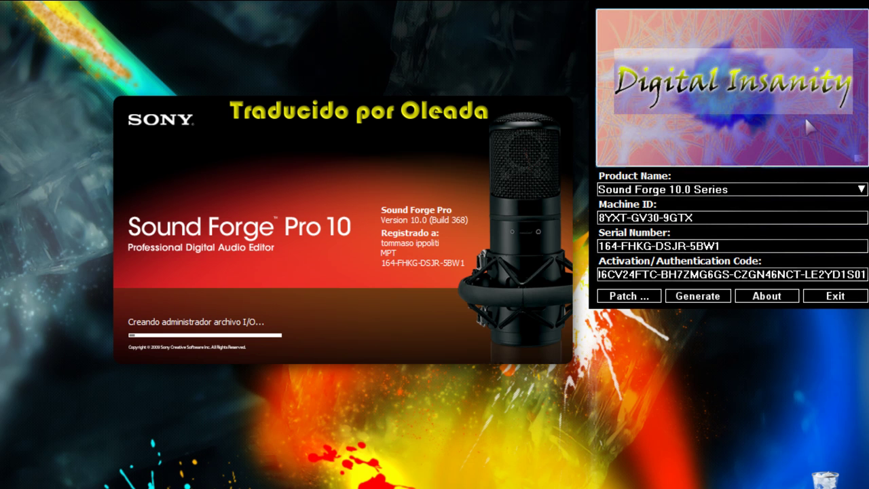
- Exit the keygen, dismiss the Sony Net Notify window and restore the Sound Forge Pro window from its maximized size
left_click(835, 297)
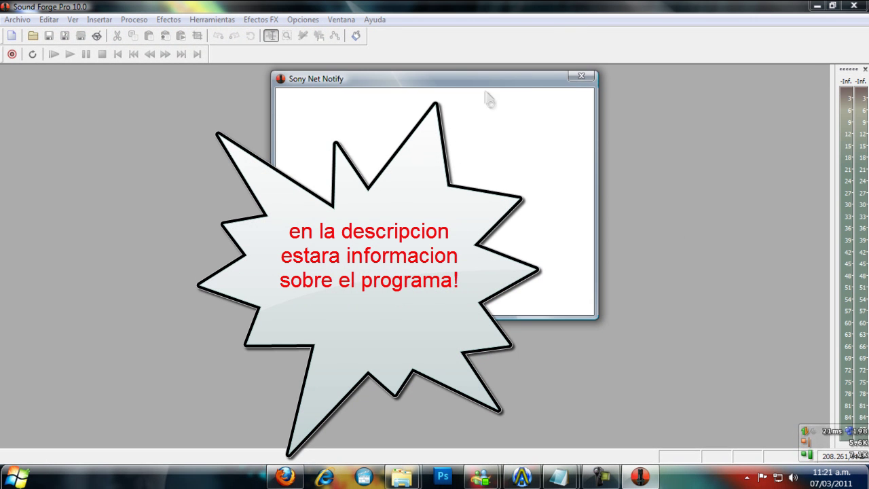
left_click(584, 75)
left_click_drag(530, 6, 469, 43)
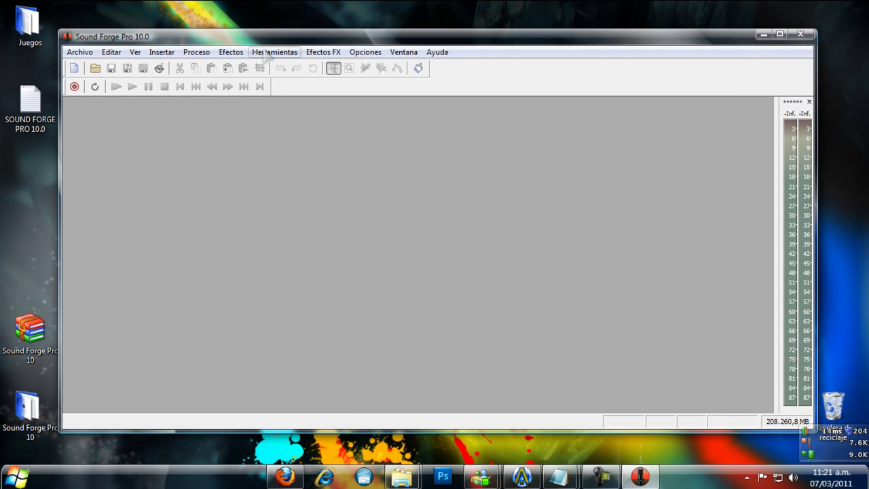
left_click(319, 53)
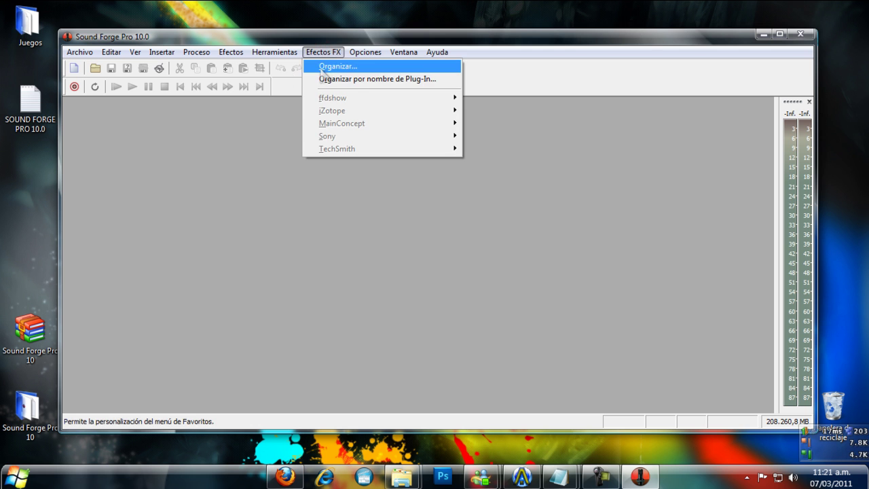
mouse_move(289, 57)
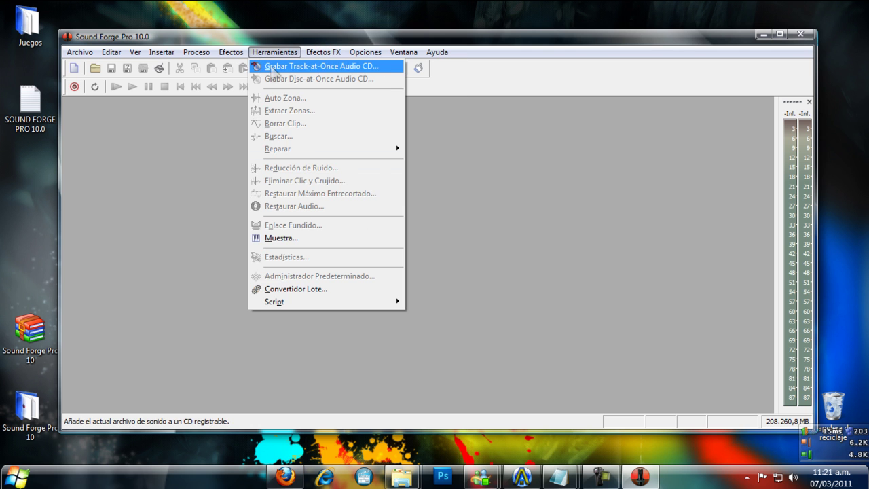
key("Escape")
left_click(80, 53)
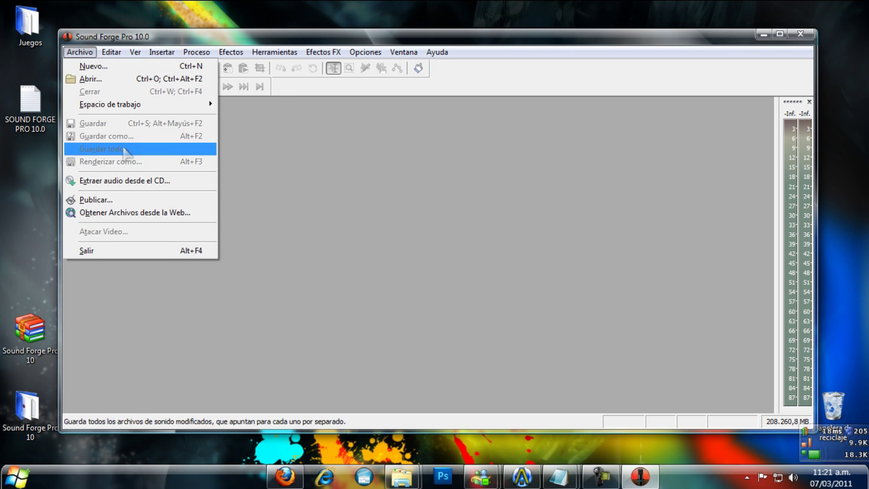
left_click(540, 53)
- Minimize the Sound Forge Pro window and switch to the screen recorder's window
left_click(762, 33)
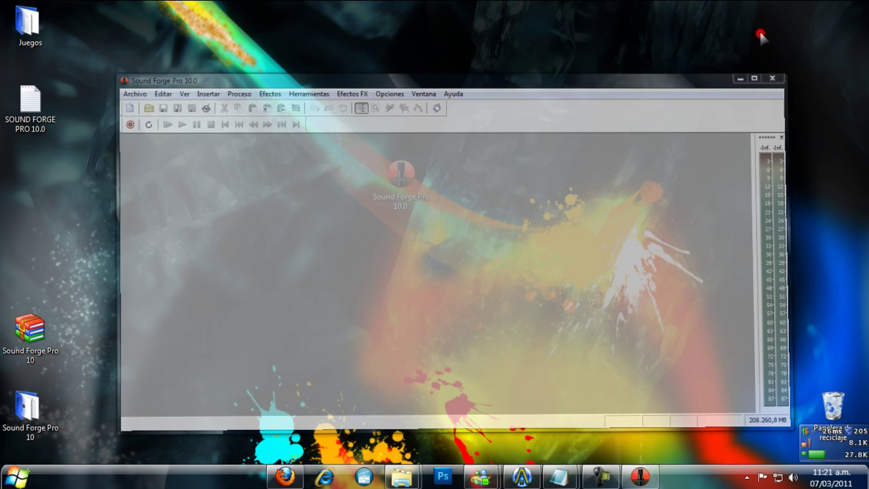
mouse_move(600, 477)
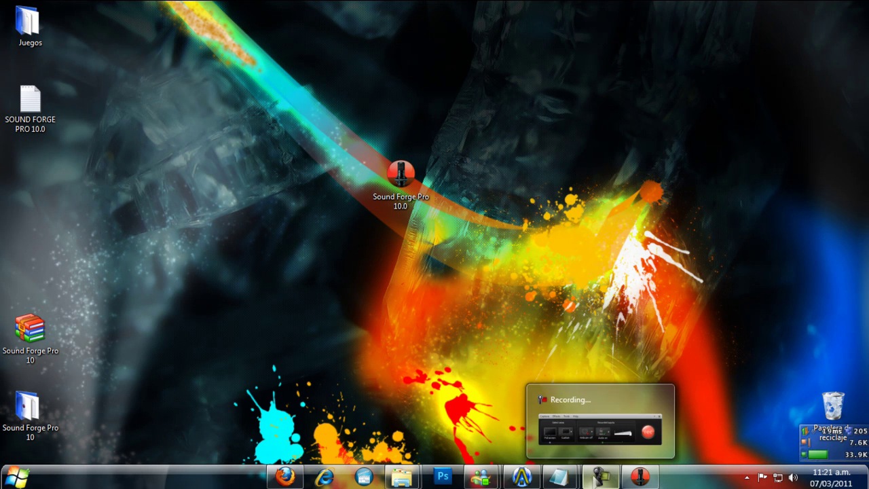
left_click(593, 434)
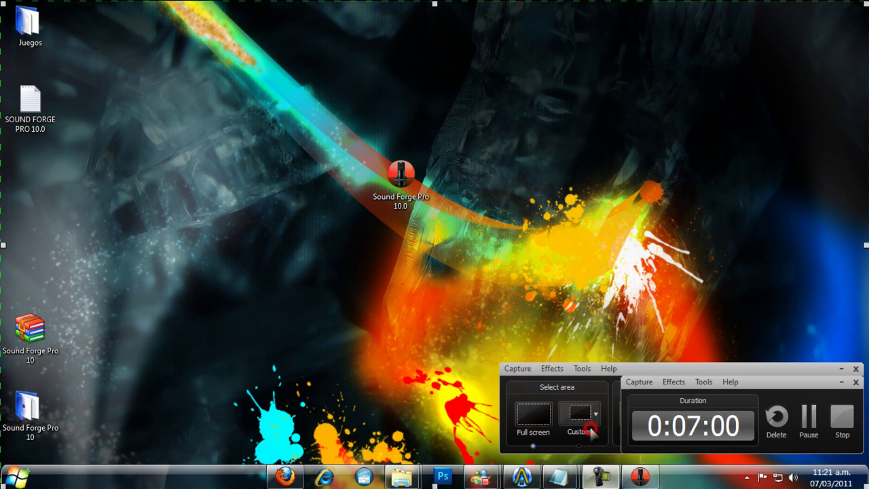